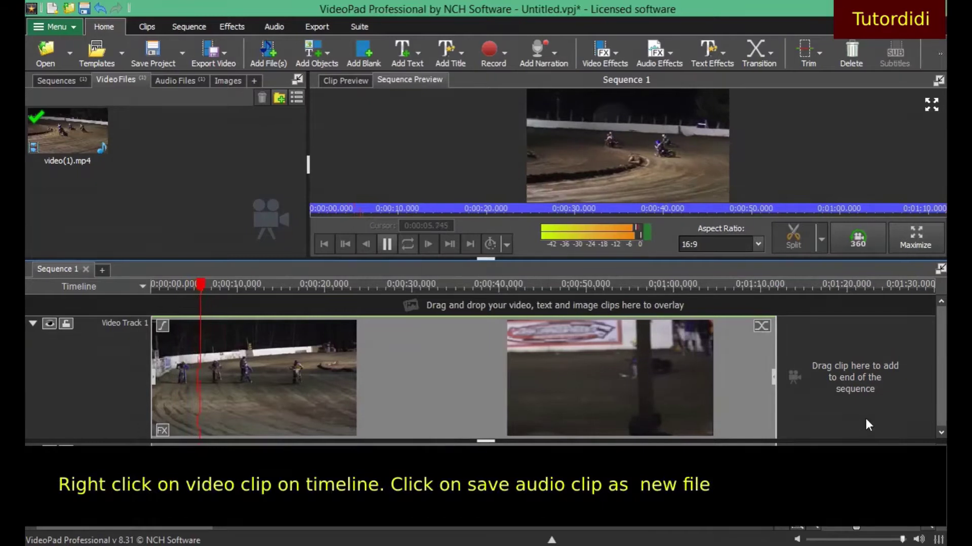
# Pause the sequence playback and save the timeline clip's audio as a new file.
pyautogui.click(386, 244)
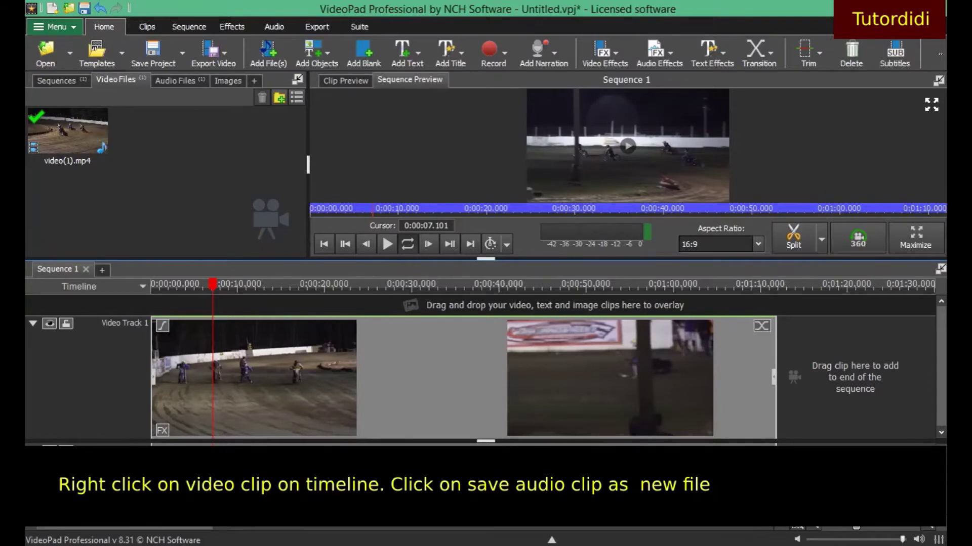
pyautogui.rightClick(318, 379)
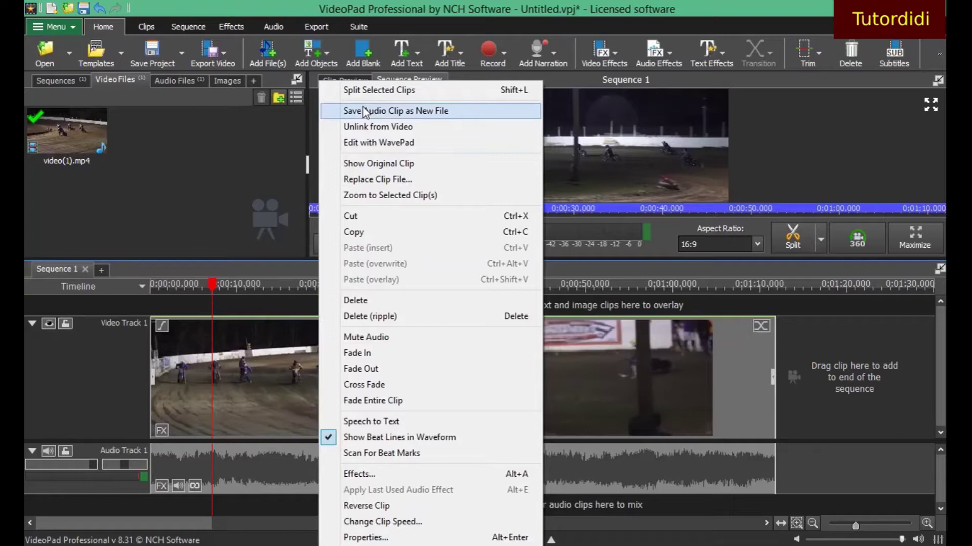
pyautogui.click(460, 119)
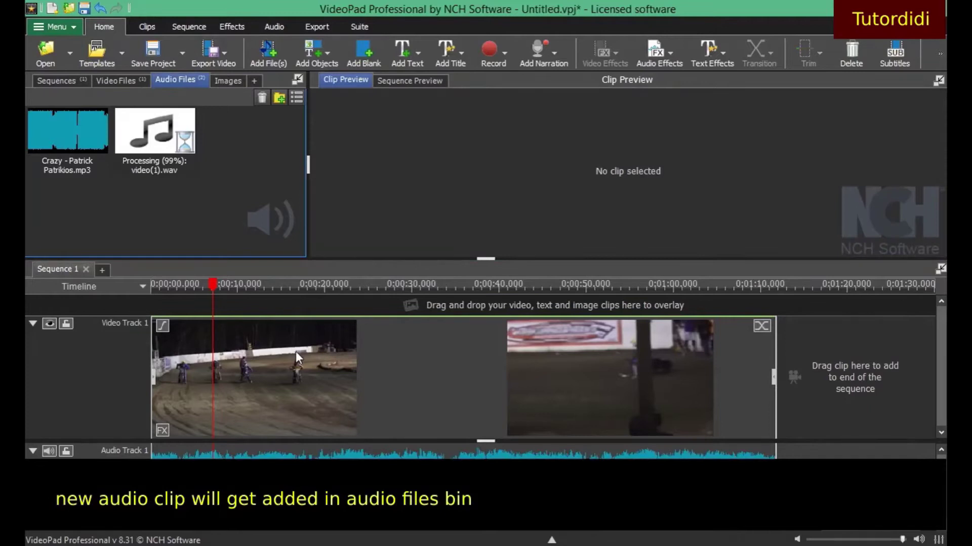
# Delete the video clip from the timeline and place video(1).wav on Audio Track 1.
pyautogui.click(362, 377)
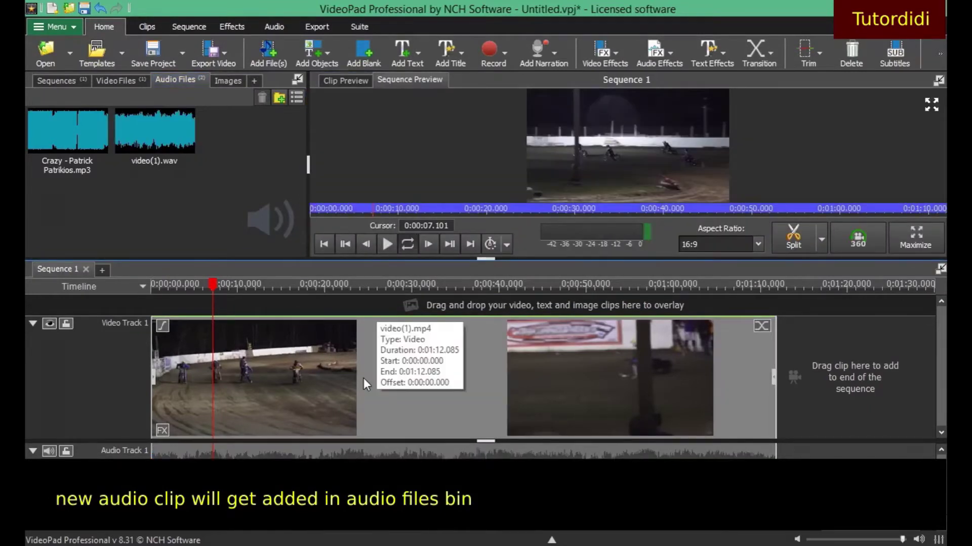
pyautogui.press('Delete')
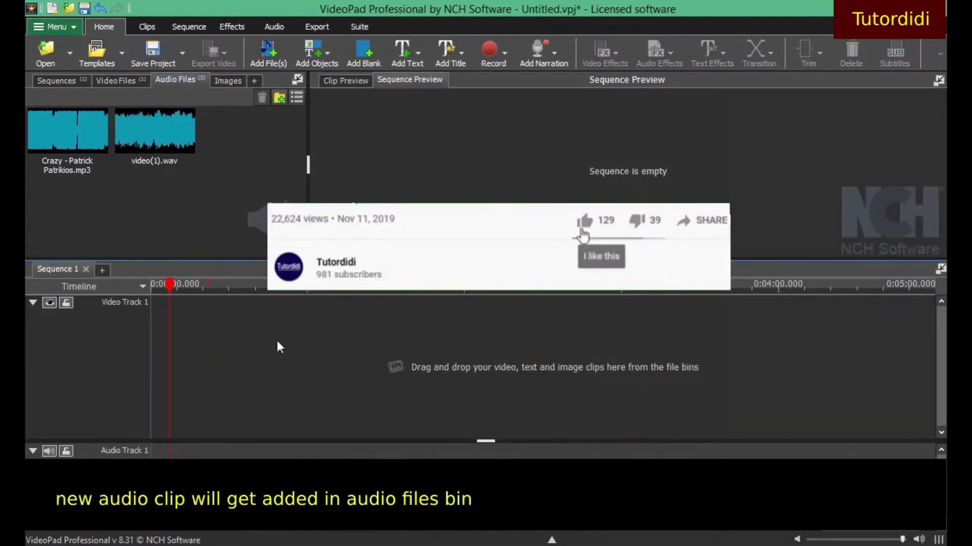
pyautogui.moveTo(175, 143); pyautogui.dragTo(202, 493)
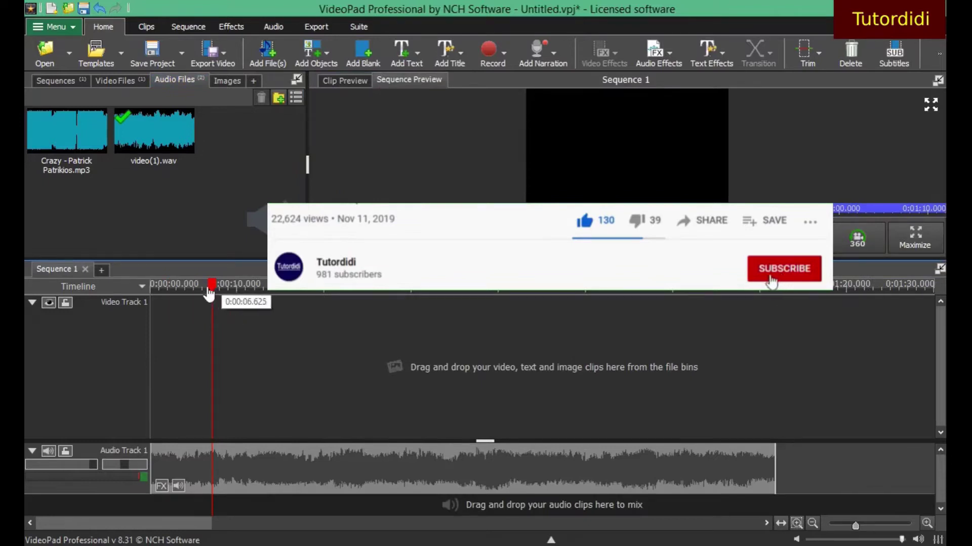
# Play the extracted audio from the start of the sequence to check it, stopping after a few seconds.
pyautogui.moveTo(209, 294); pyautogui.dragTo(150, 286)
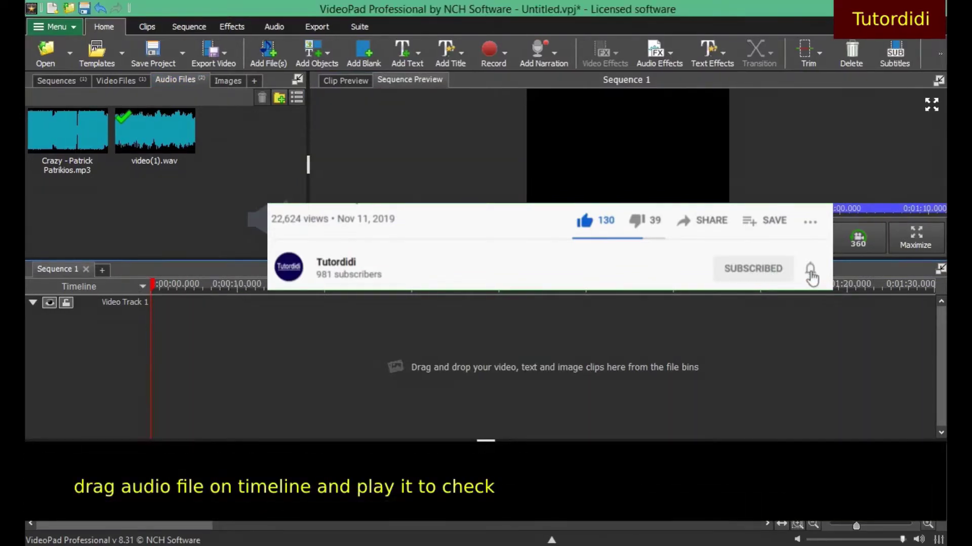
pyautogui.press('space')
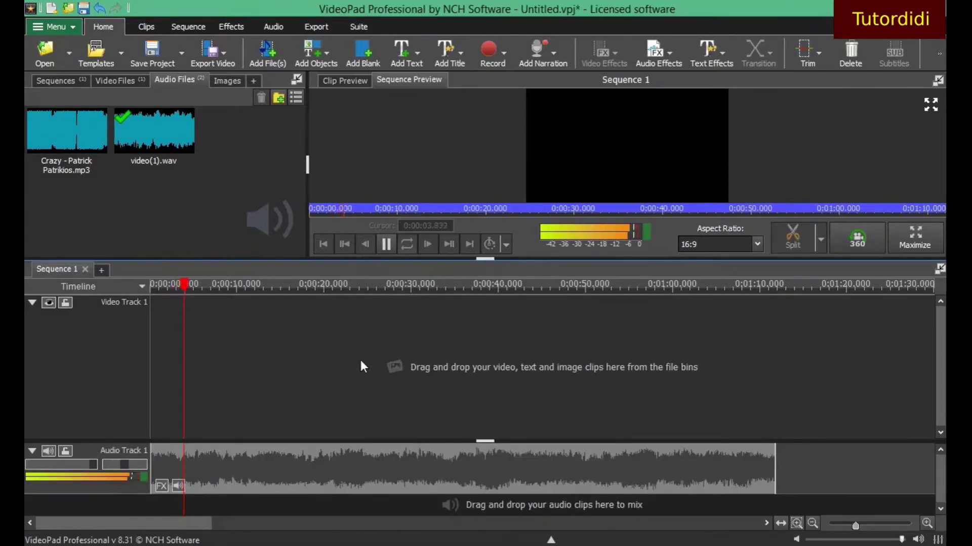
pyautogui.click(386, 245)
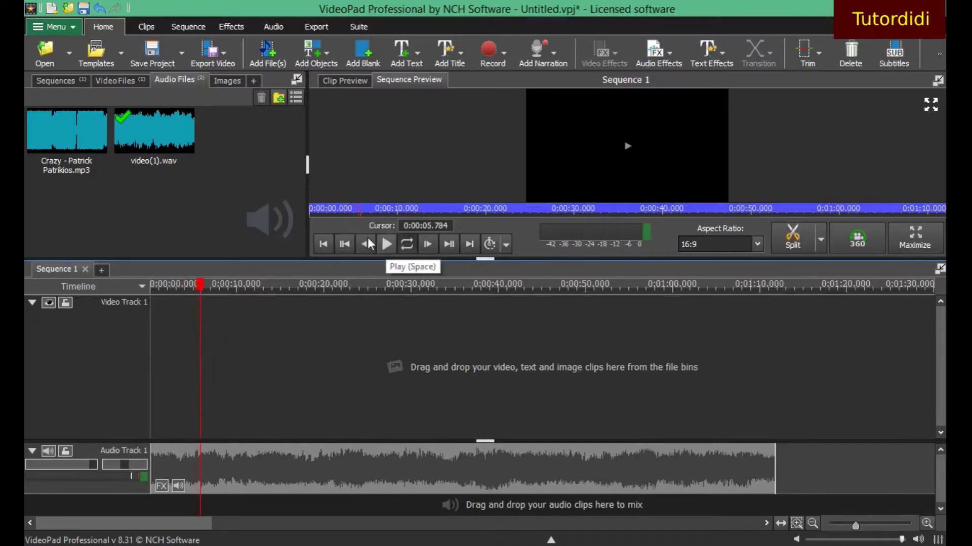
# View the location on disk of the extracted video(1).wav file, then close the folder window.
pyautogui.rightClick(158, 139)
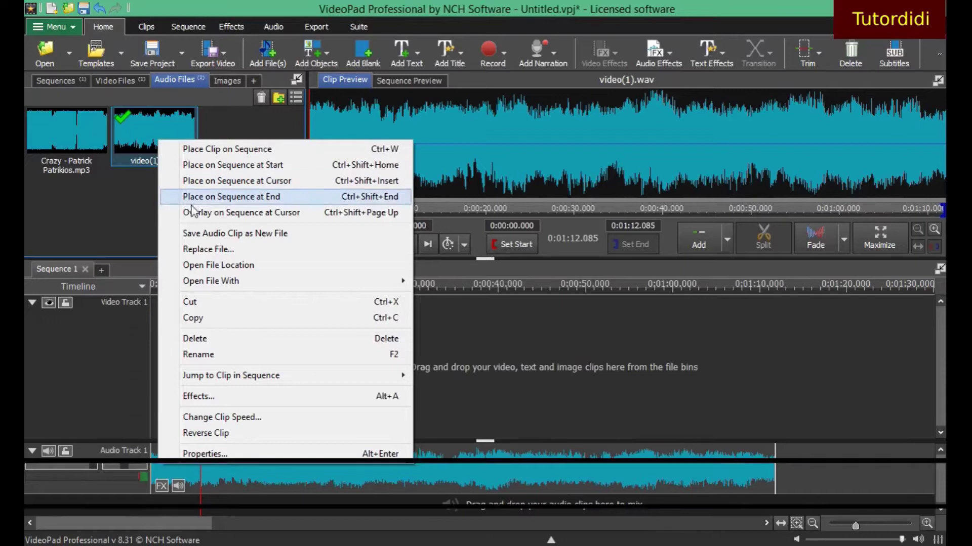
pyautogui.click(220, 265)
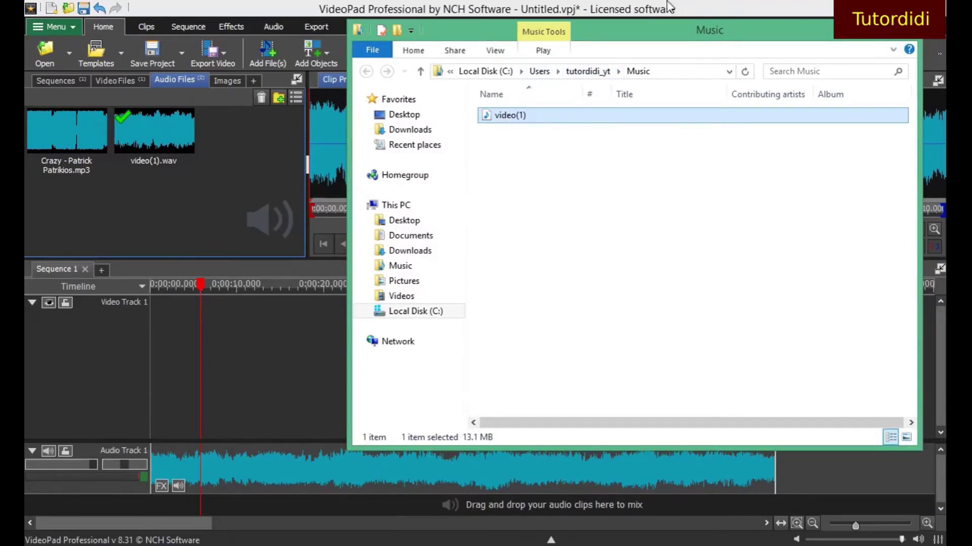
pyautogui.click(912, 38)
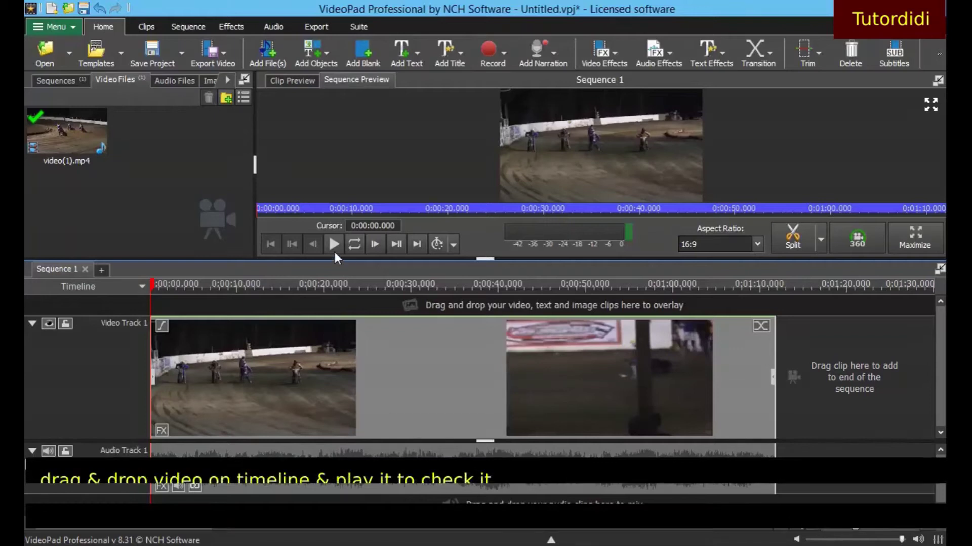
# Play the first seconds of the video with its sound, then mute Audio Track 1.
pyautogui.click(335, 251)
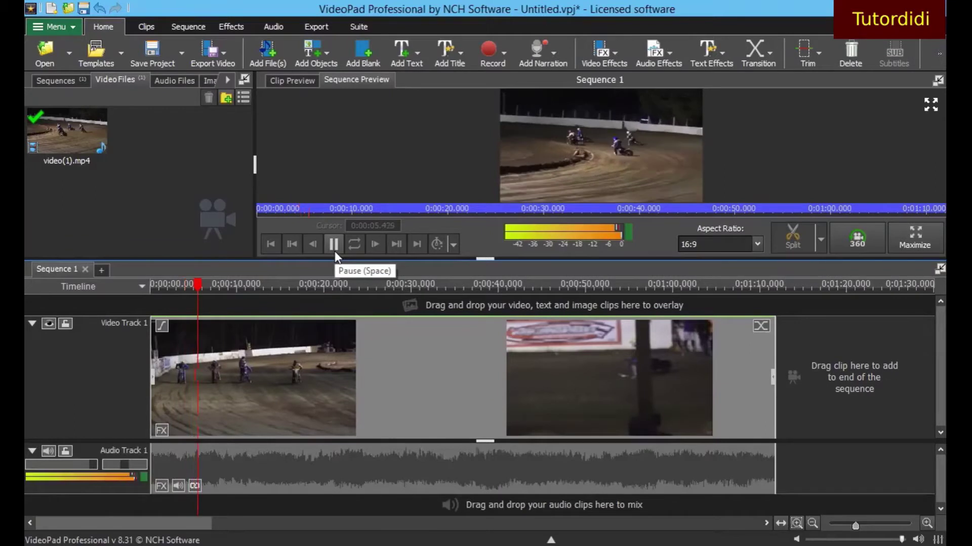
pyautogui.click(335, 251)
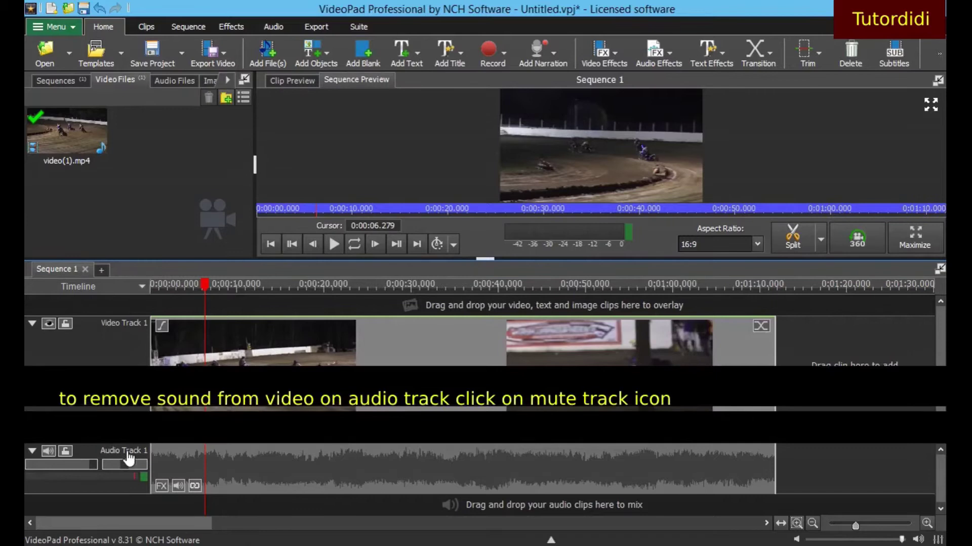
pyautogui.click(49, 451)
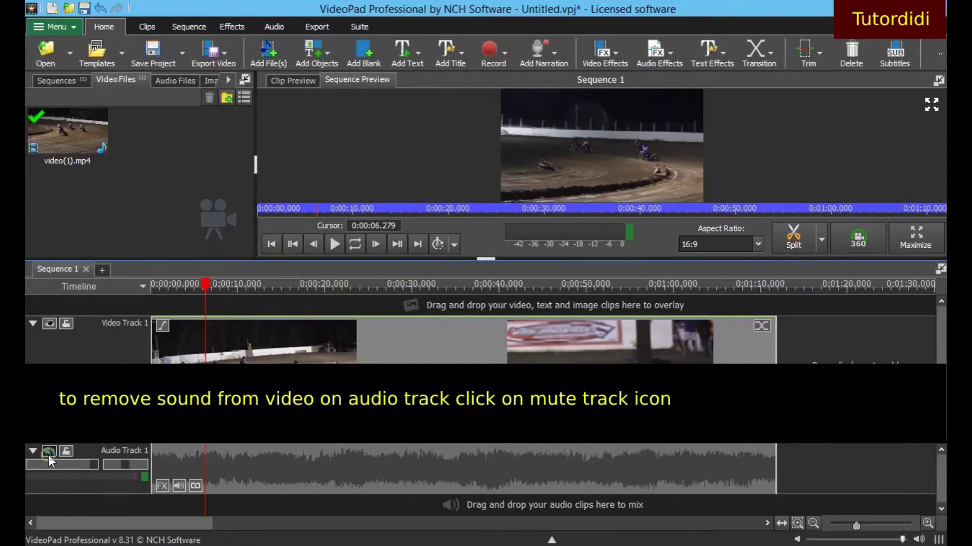
pyautogui.click(49, 453)
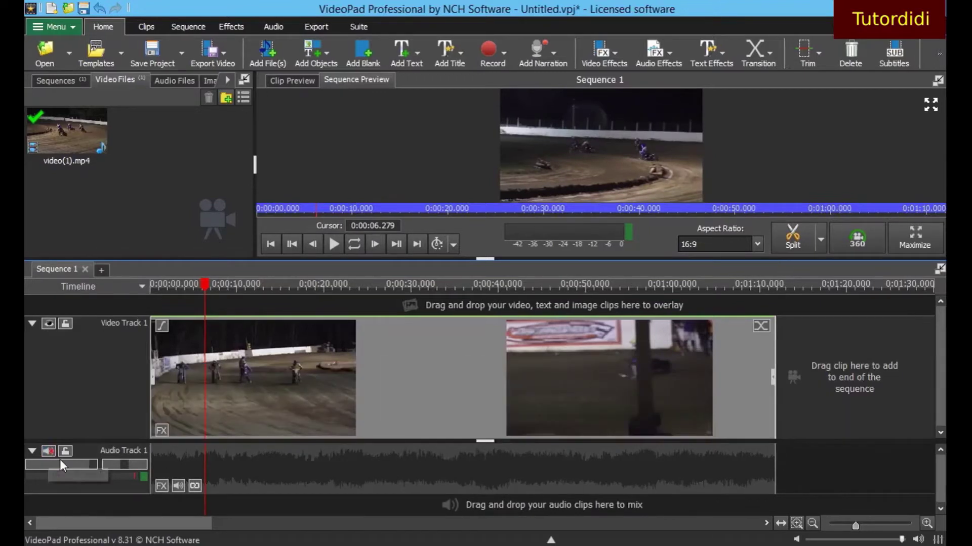
# Play the sequence from the beginning to check it with Audio Track 1 muted.
pyautogui.click(199, 285)
pyautogui.moveTo(198, 284); pyautogui.dragTo(150, 285)
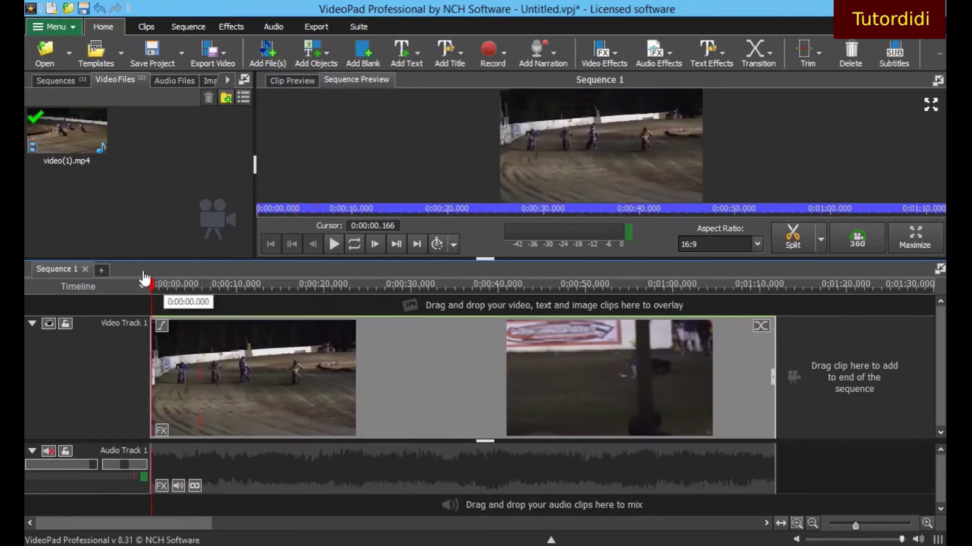
pyautogui.click(331, 246)
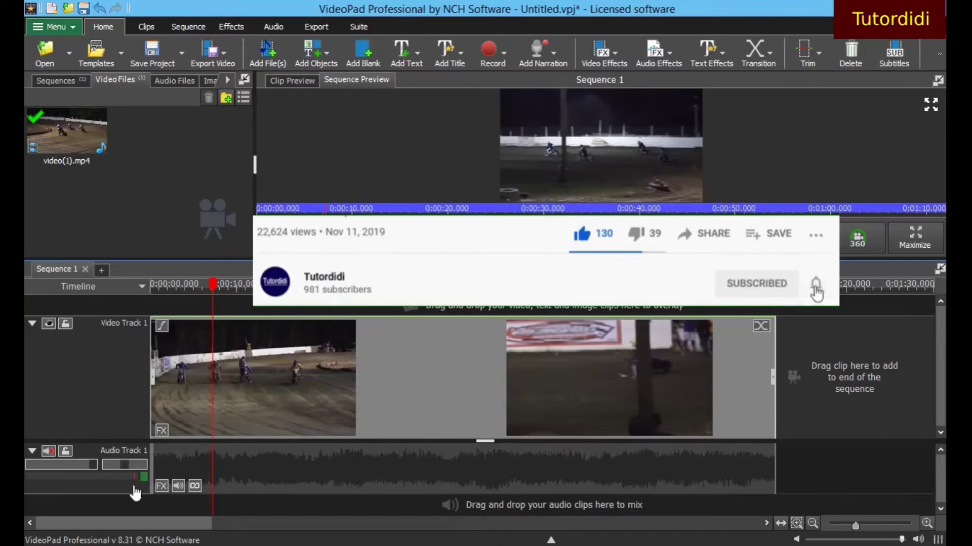
# Unmute Audio Track 1 and unlink the timeline video clip from its audio.
pyautogui.click(48, 450)
pyautogui.rightClick(423, 369)
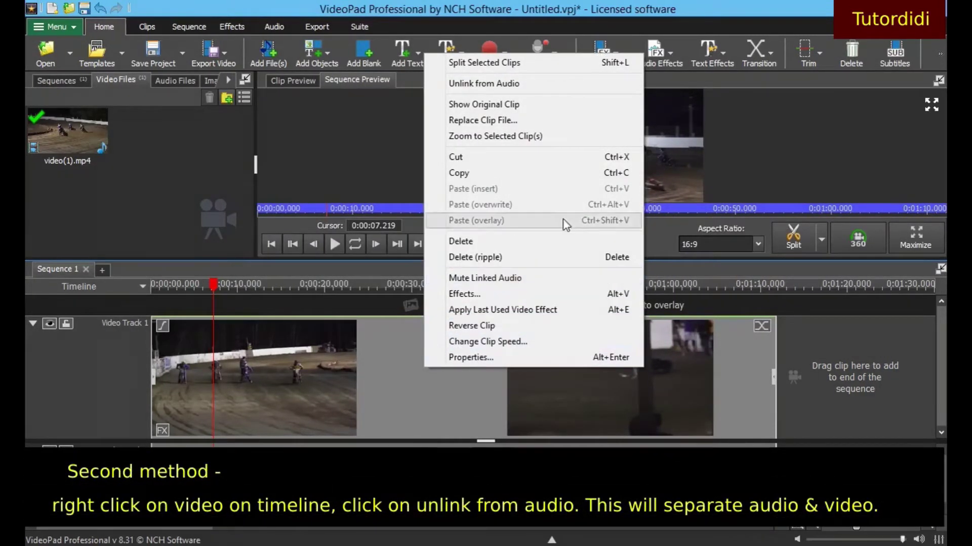
pyautogui.click(515, 87)
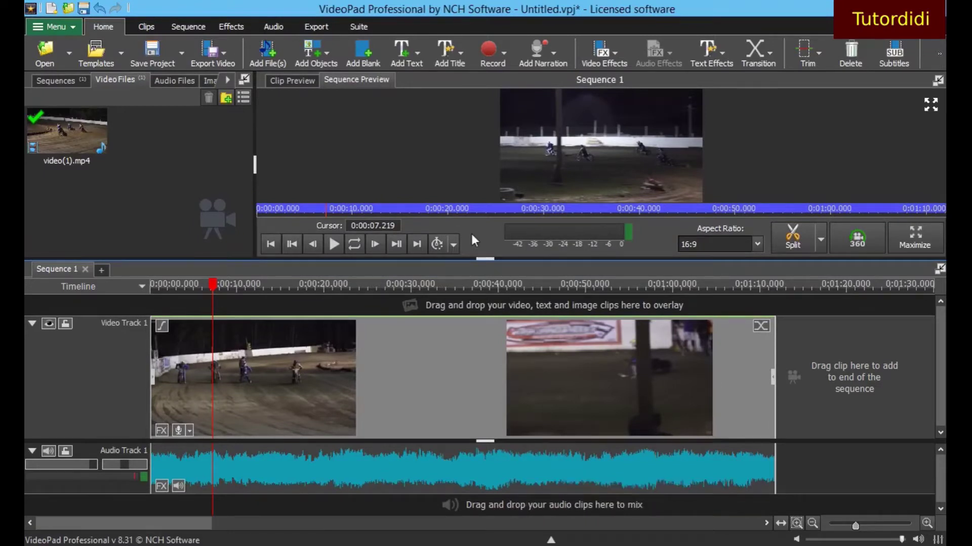
# Preview the sequence briefly, then delete the unlinked audio clip from Audio Track 1.
pyautogui.click(334, 245)
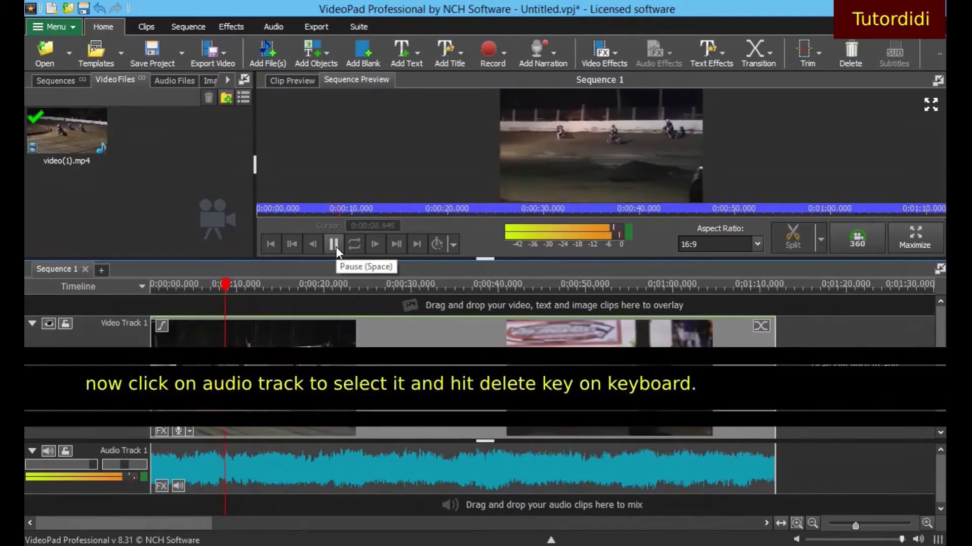
pyautogui.click(336, 247)
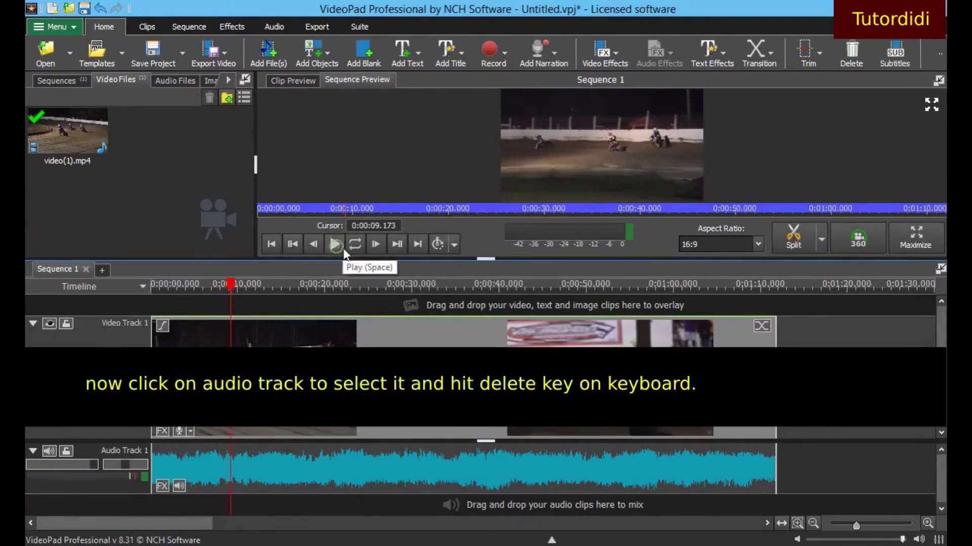
pyautogui.click(366, 470)
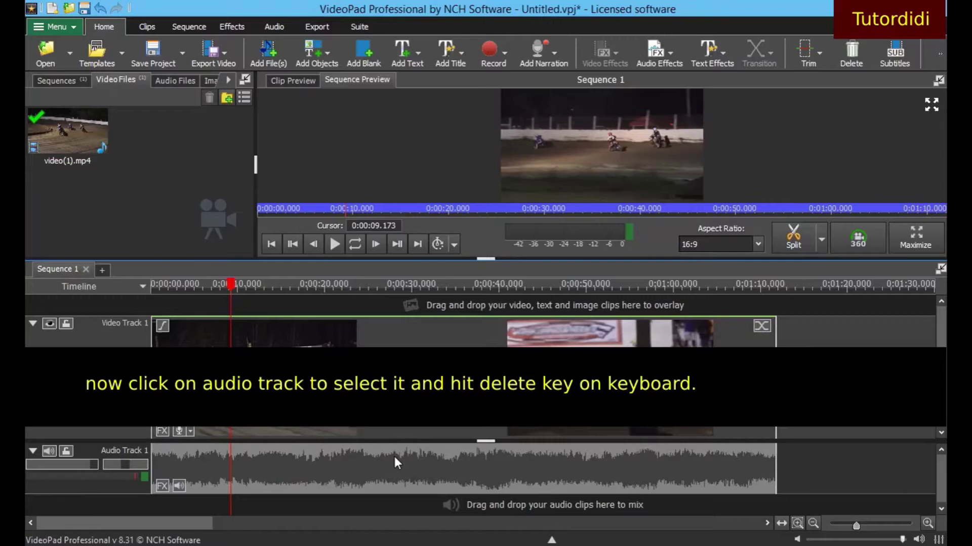
pyautogui.press('Delete')
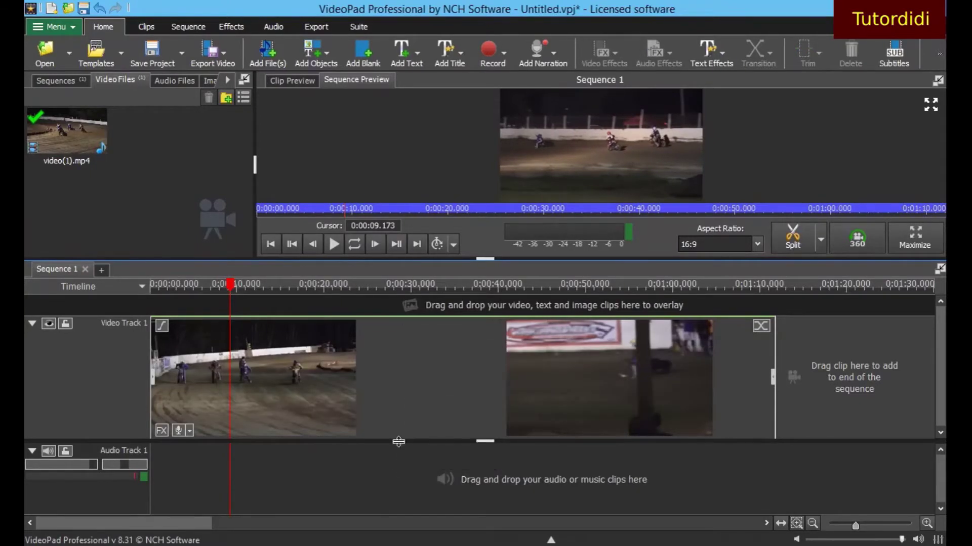
# Play the opening seconds of the video-only sequence twice from the beginning to check for sound.
pyautogui.moveTo(229, 285); pyautogui.dragTo(133, 294)
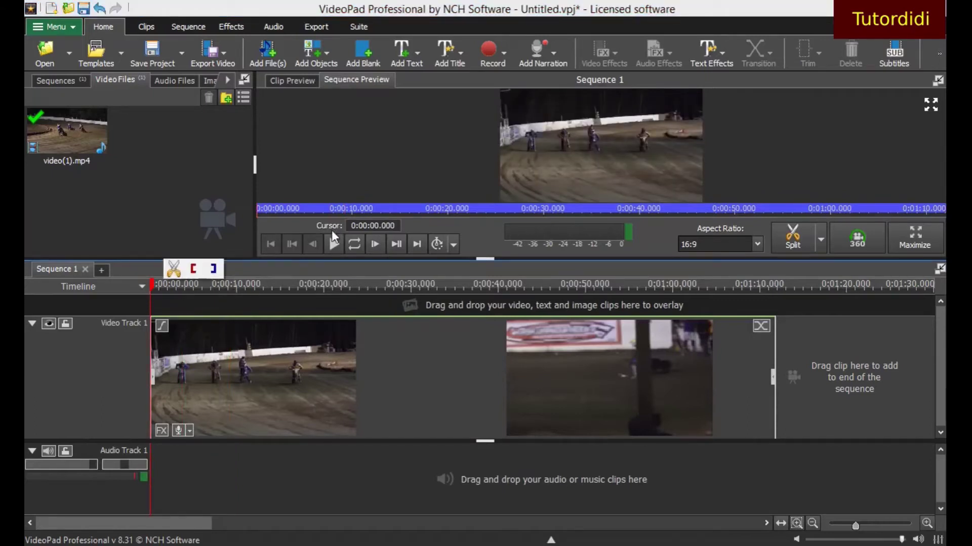
pyautogui.click(334, 245)
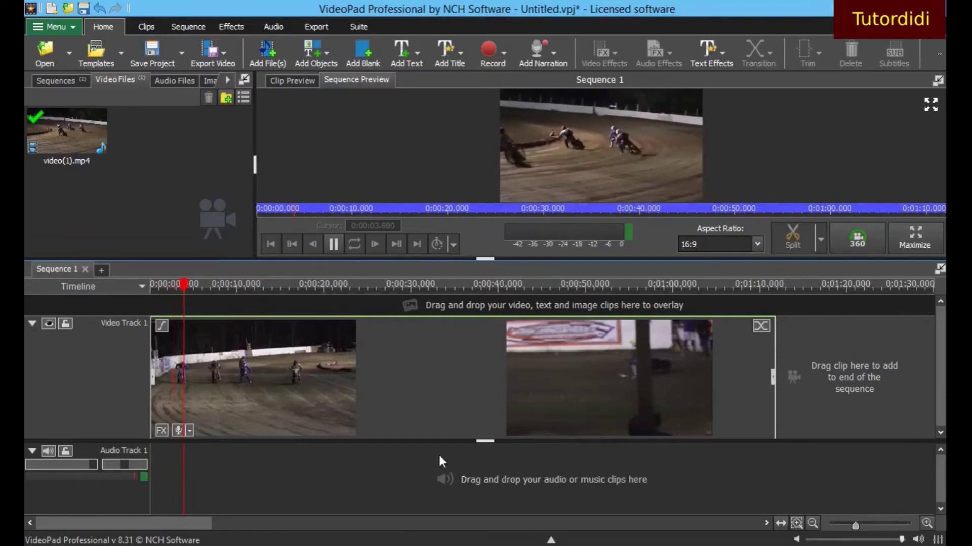
pyautogui.click(331, 244)
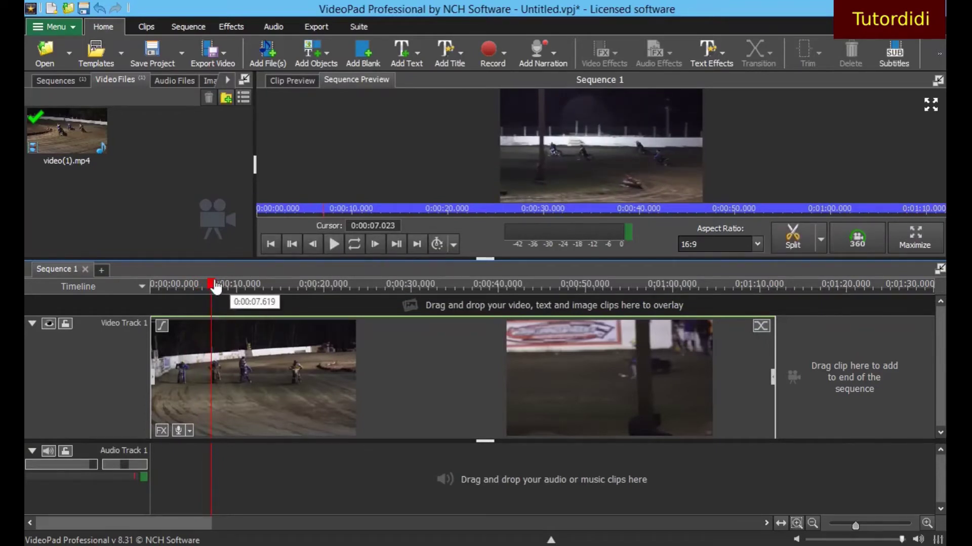
pyautogui.moveTo(211, 284); pyautogui.dragTo(129, 287)
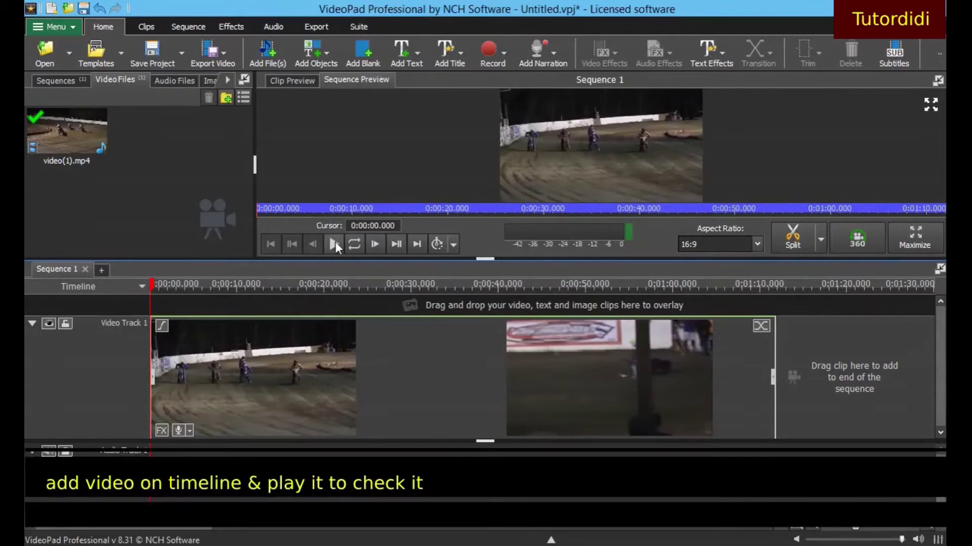
pyautogui.click(334, 244)
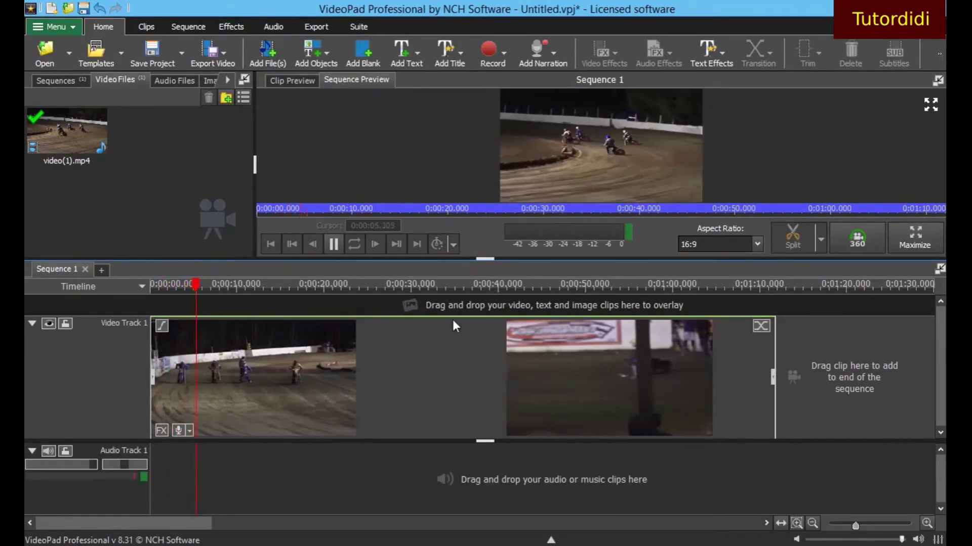
pyautogui.click(333, 245)
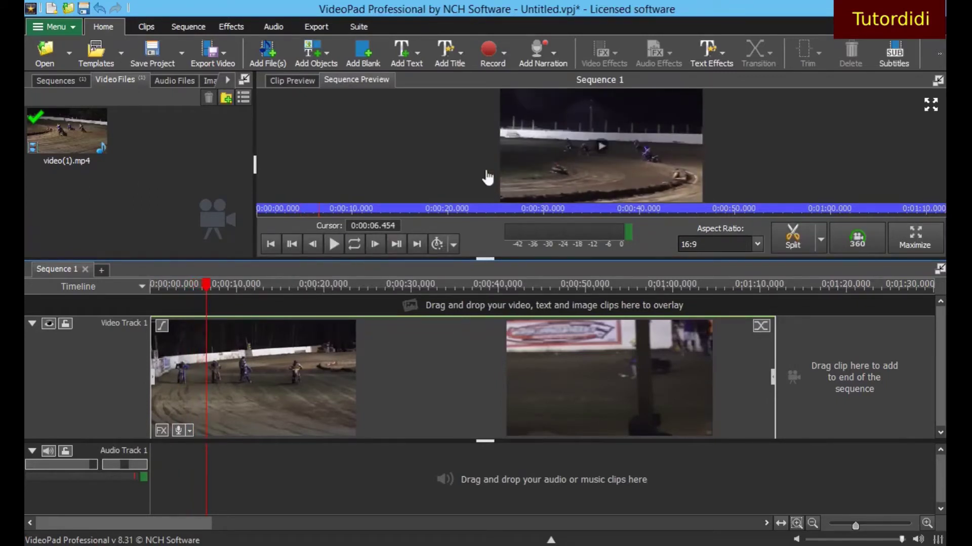
# Import the audio file "Crazy - Patrick Patrikios" into the project and play it in the clip preview.
pyautogui.rightClick(137, 199)
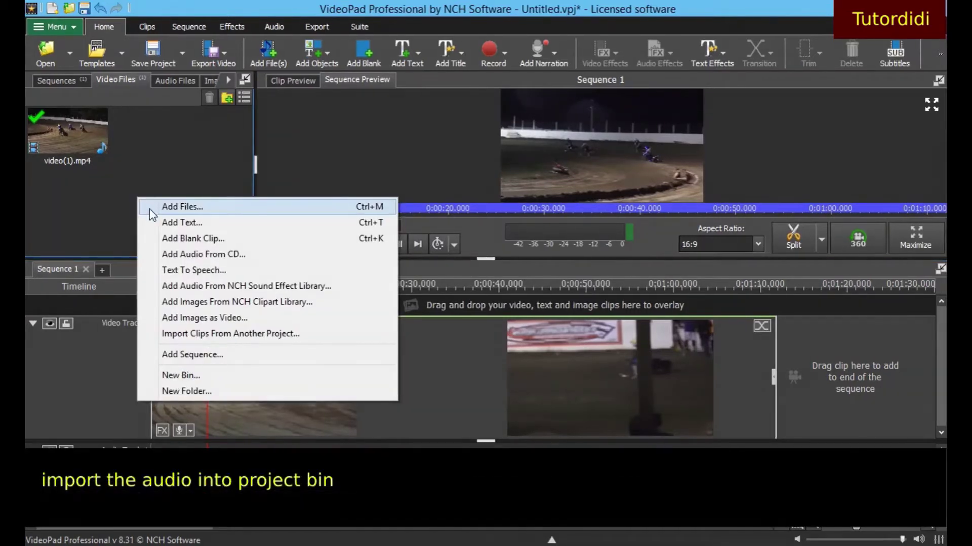
pyautogui.click(145, 207)
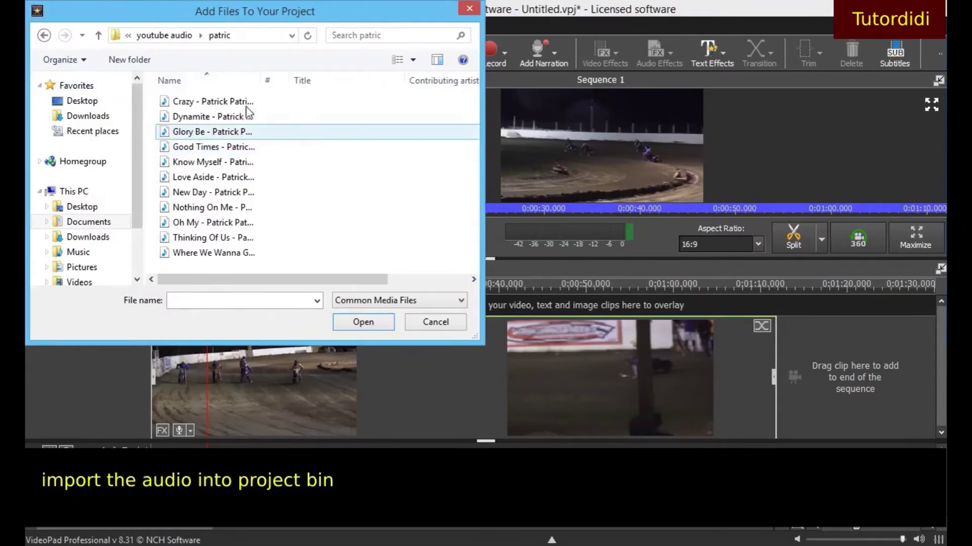
pyautogui.click(230, 101)
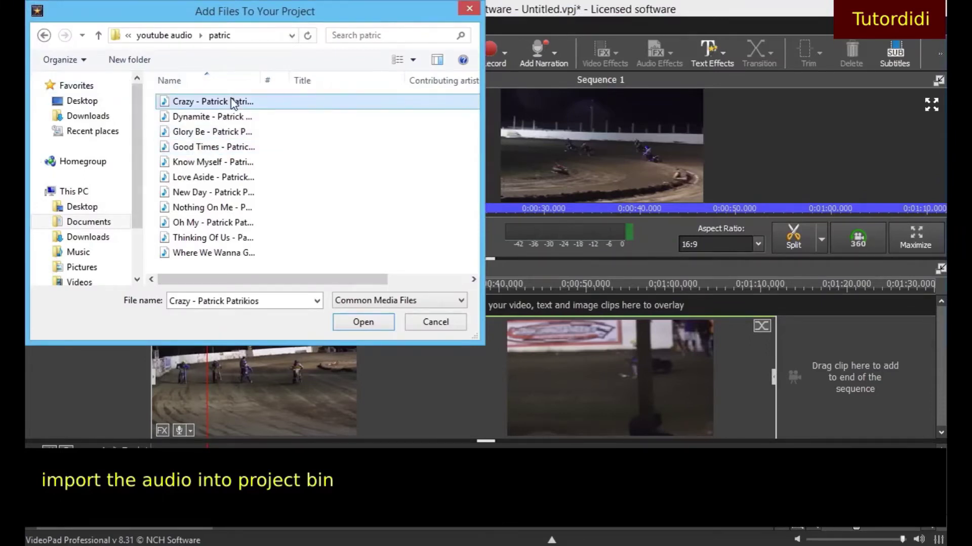
pyautogui.click(368, 324)
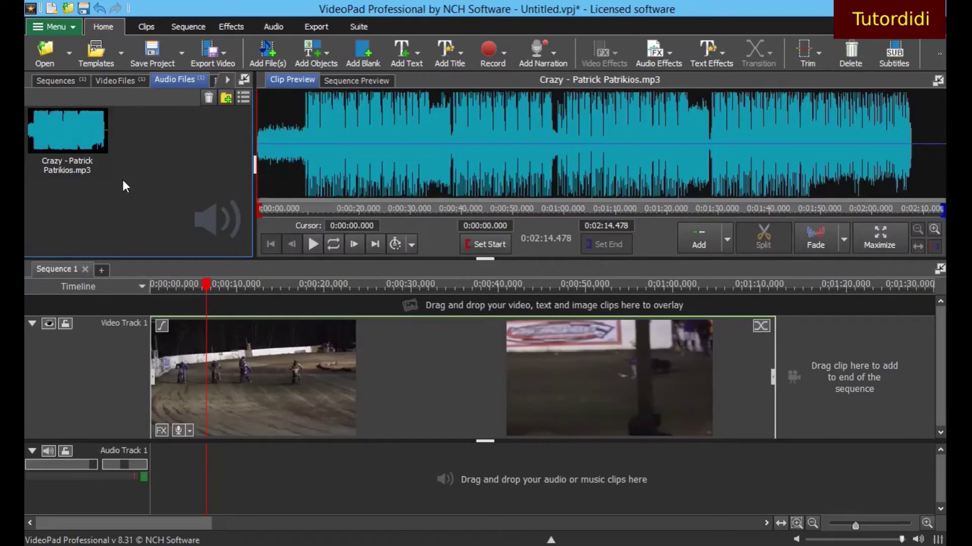
pyautogui.click(311, 245)
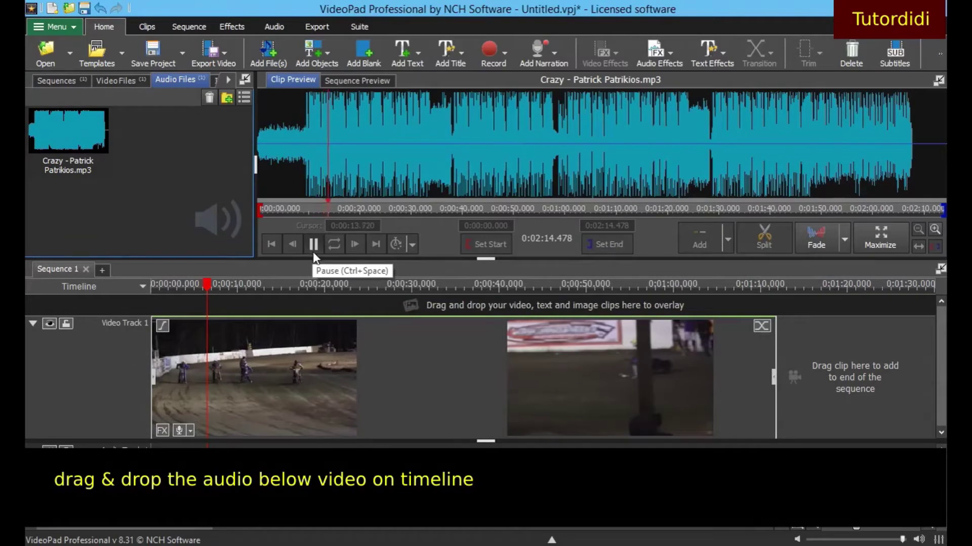
# Stop the clip preview, add "Crazy - Patrick Patrikios.mp3" to Audio Track 1, and align the music and video clips with the sequence start.
pyautogui.click(313, 251)
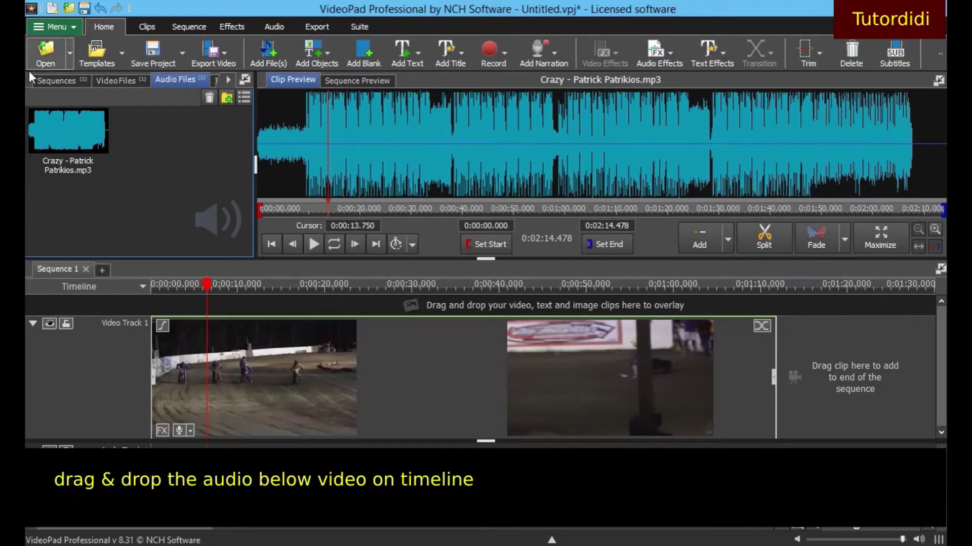
pyautogui.moveTo(62, 129); pyautogui.dragTo(196, 487)
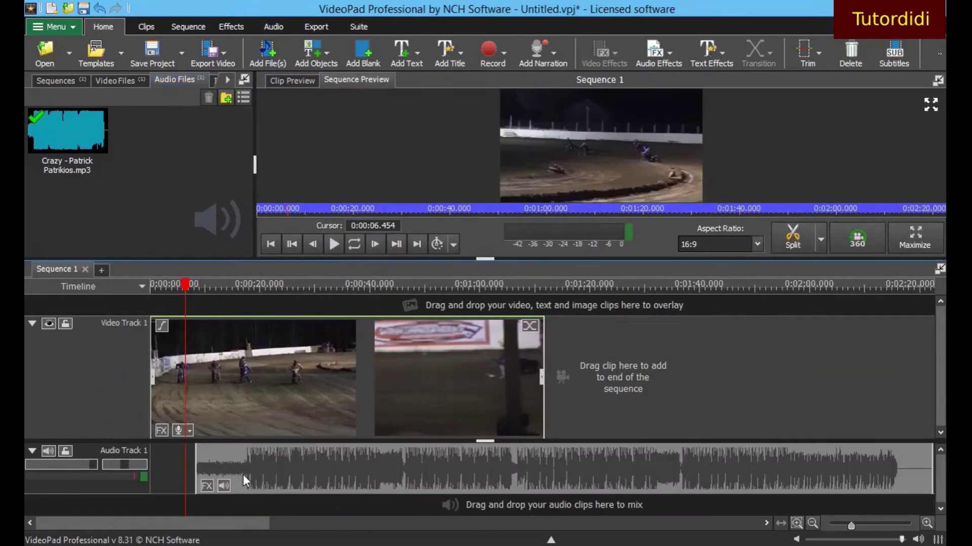
pyautogui.moveTo(306, 469); pyautogui.dragTo(251, 461)
pyautogui.moveTo(212, 411); pyautogui.dragTo(212, 411)
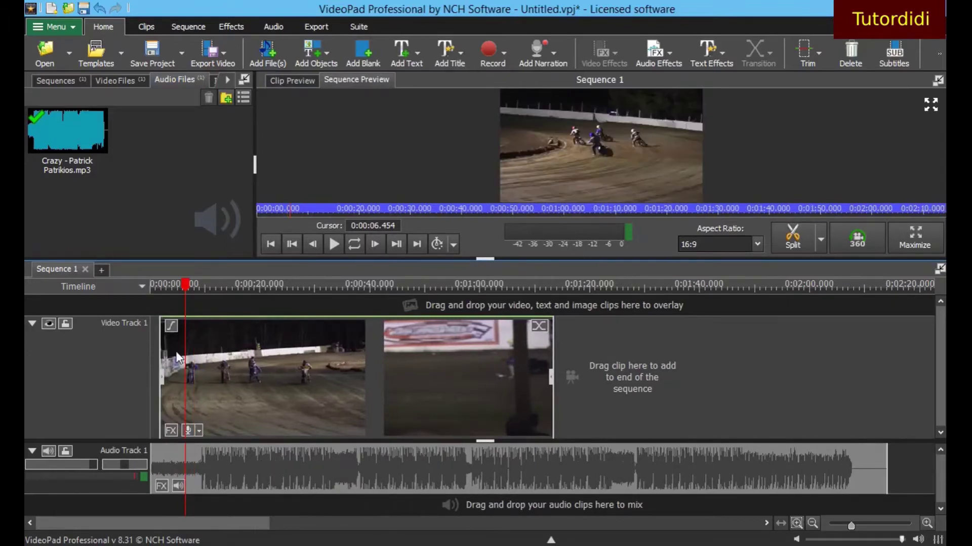
pyautogui.moveTo(236, 390); pyautogui.dragTo(229, 387)
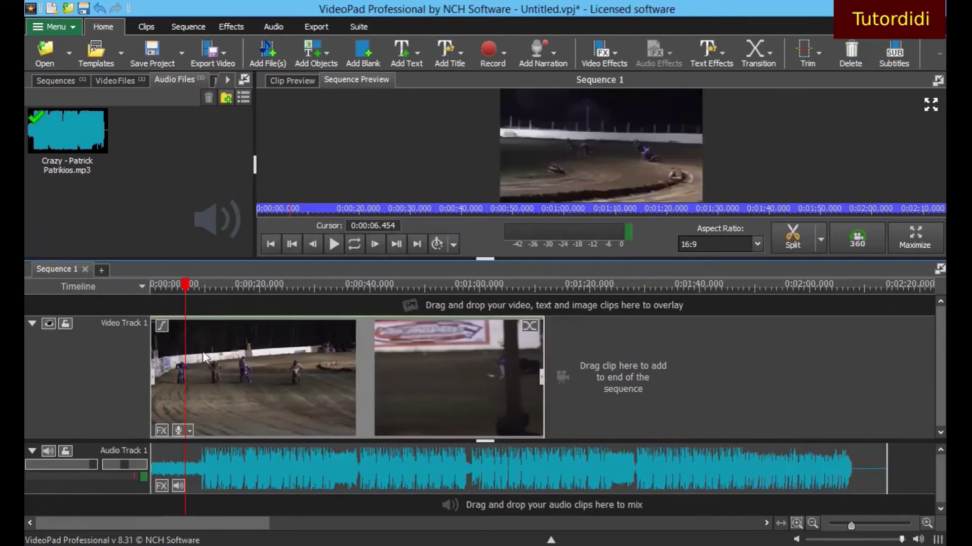
# Play the sequence from the beginning to check the video together with the added music.
pyautogui.moveTo(185, 283); pyautogui.dragTo(124, 281)
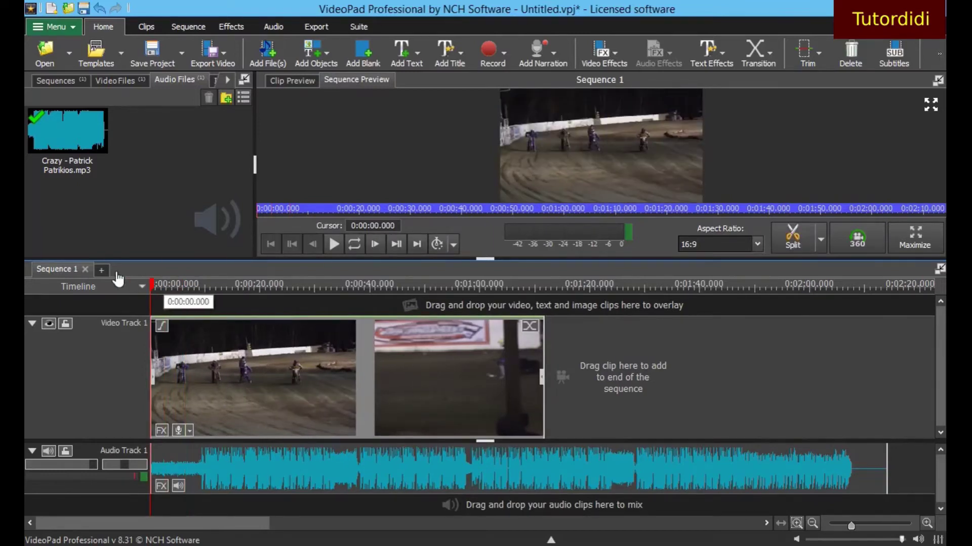
pyautogui.click(335, 244)
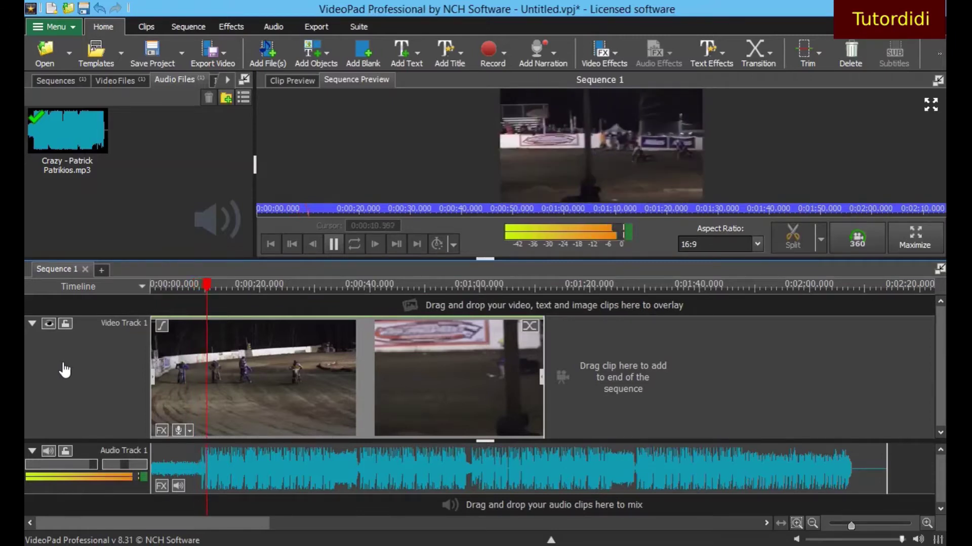
pyautogui.click(335, 252)
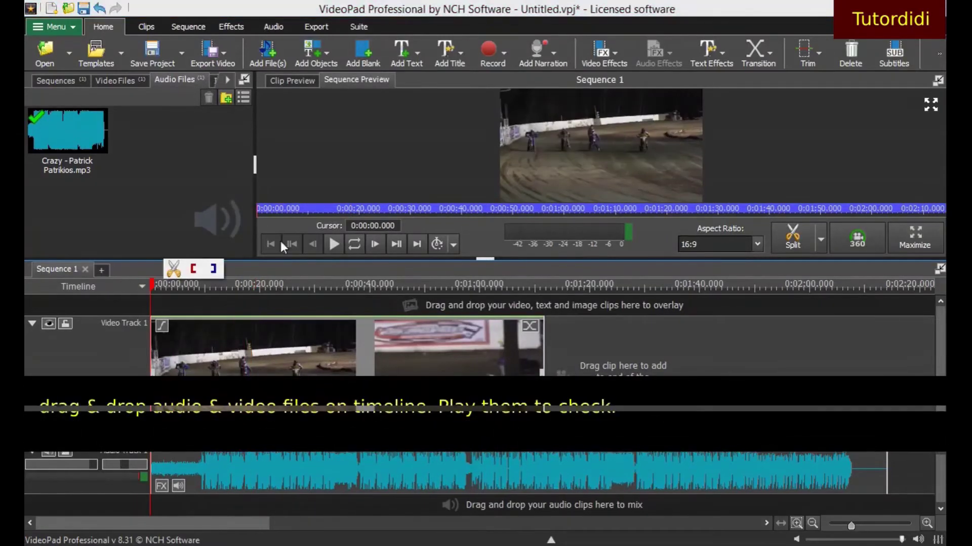
pyautogui.click(334, 245)
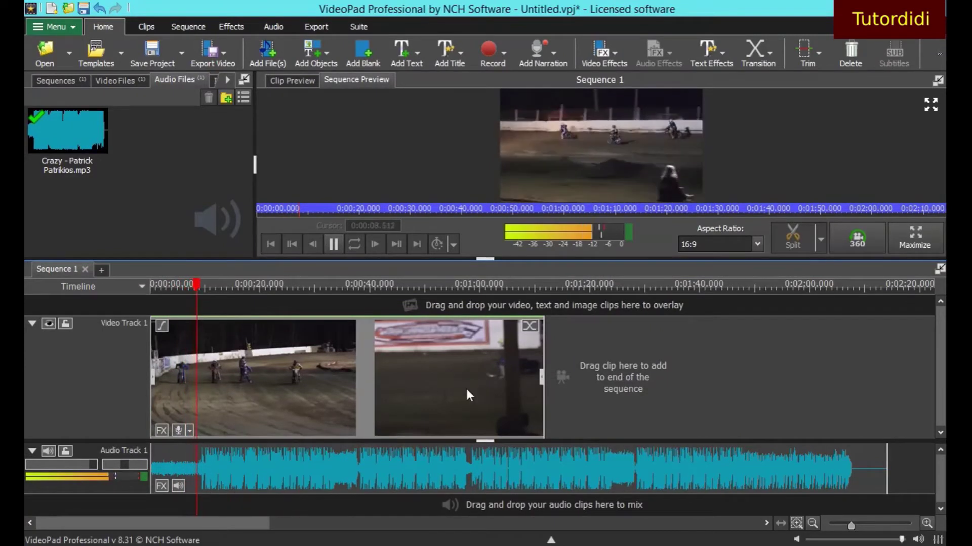
pyautogui.click(336, 241)
# Split Audio Track 1 at 0:00:08.528, where the quiet intro of the music ends.
pyautogui.click(196, 462)
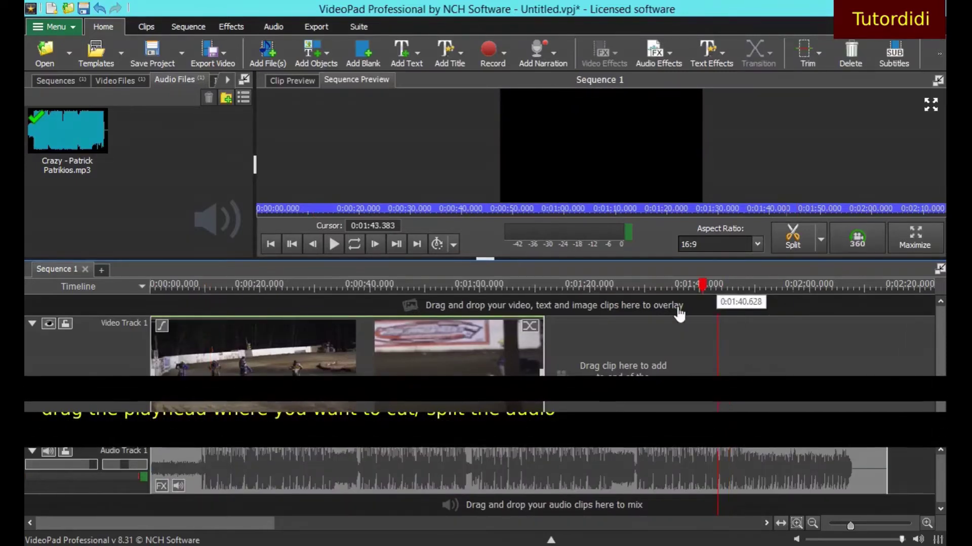
pyautogui.moveTo(728, 291); pyautogui.dragTo(201, 334)
pyautogui.moveTo(204, 330)
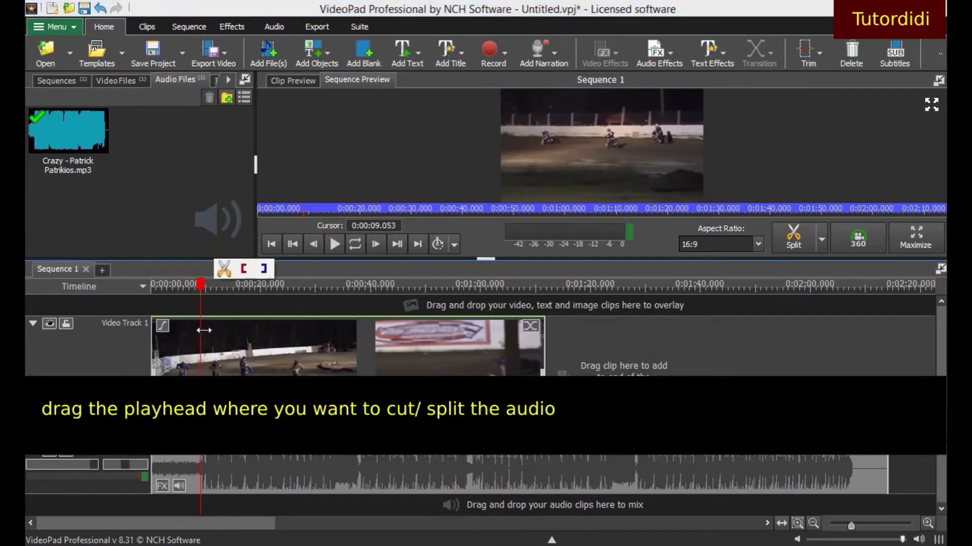
pyautogui.click(197, 472)
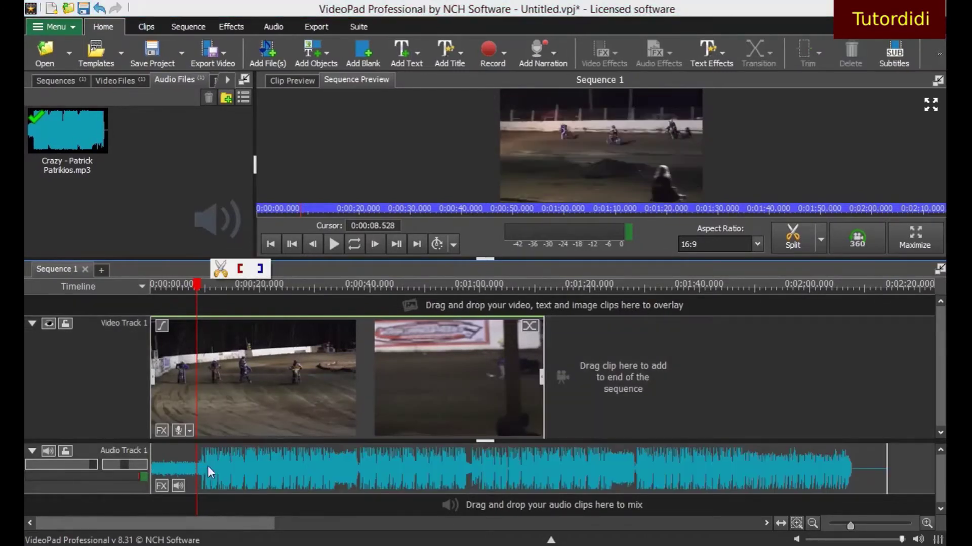
pyautogui.click(819, 239)
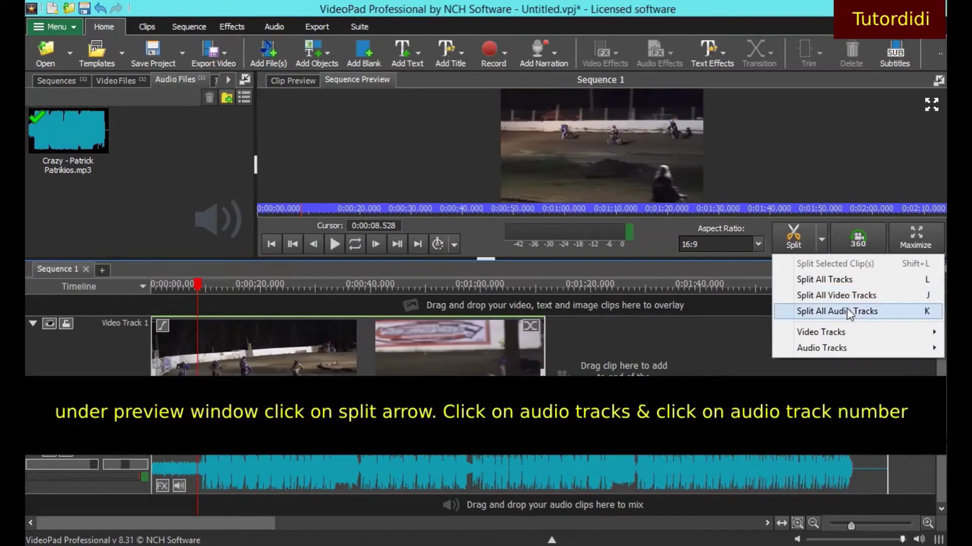
pyautogui.moveTo(854, 347)
pyautogui.click(730, 351)
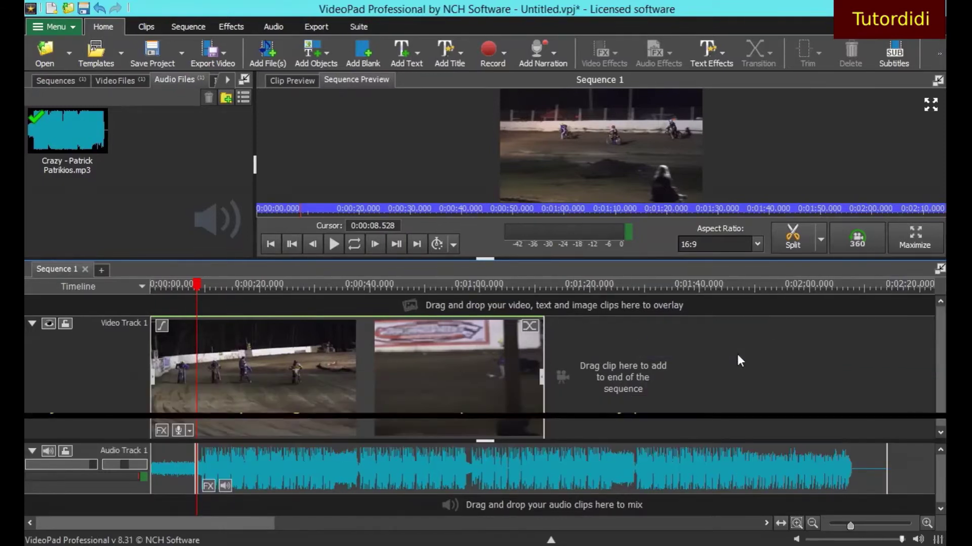
# Separate the two music parts, delete the short intro part, and move the remaining part to the start of Audio Track 1.
pyautogui.moveTo(248, 466); pyautogui.dragTo(309, 473)
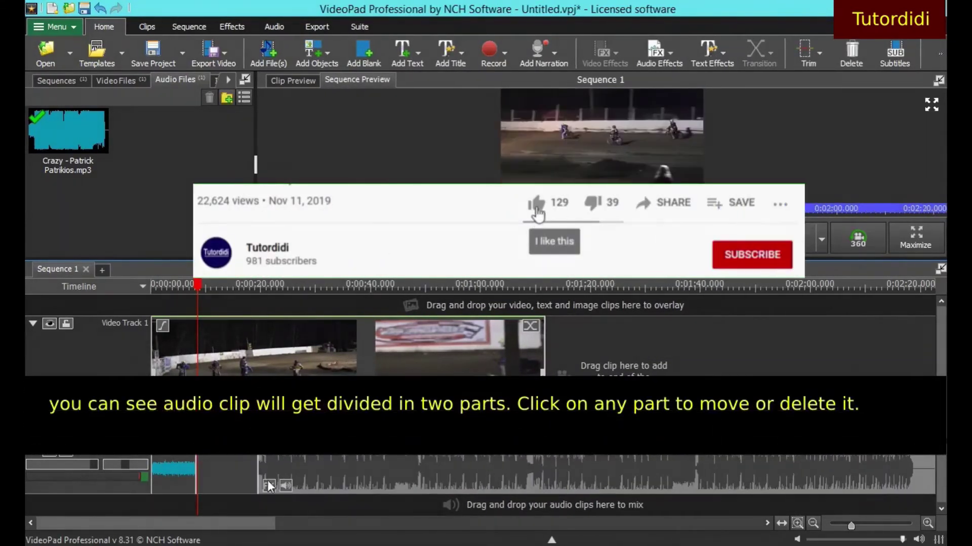
pyautogui.click(172, 465)
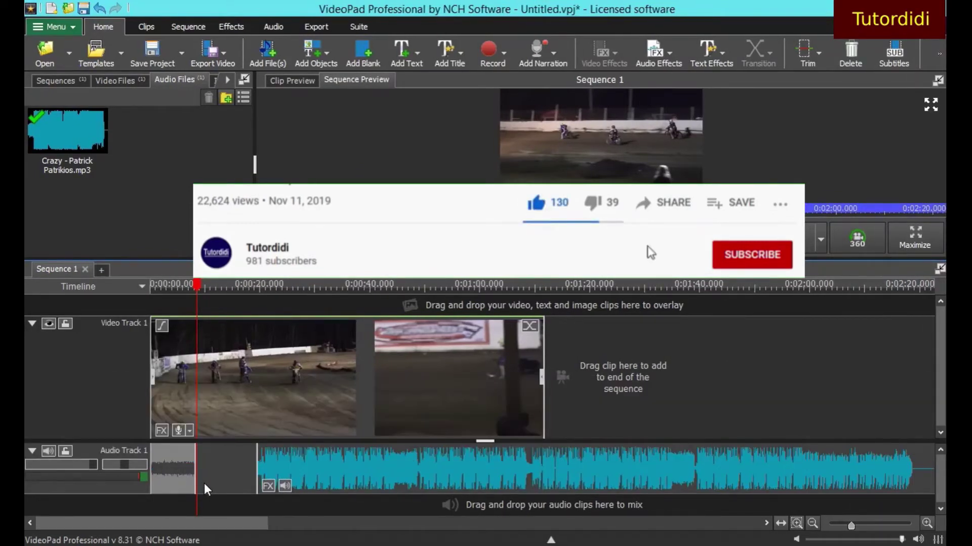
pyautogui.press('Delete')
pyautogui.moveTo(363, 465); pyautogui.dragTo(259, 477)
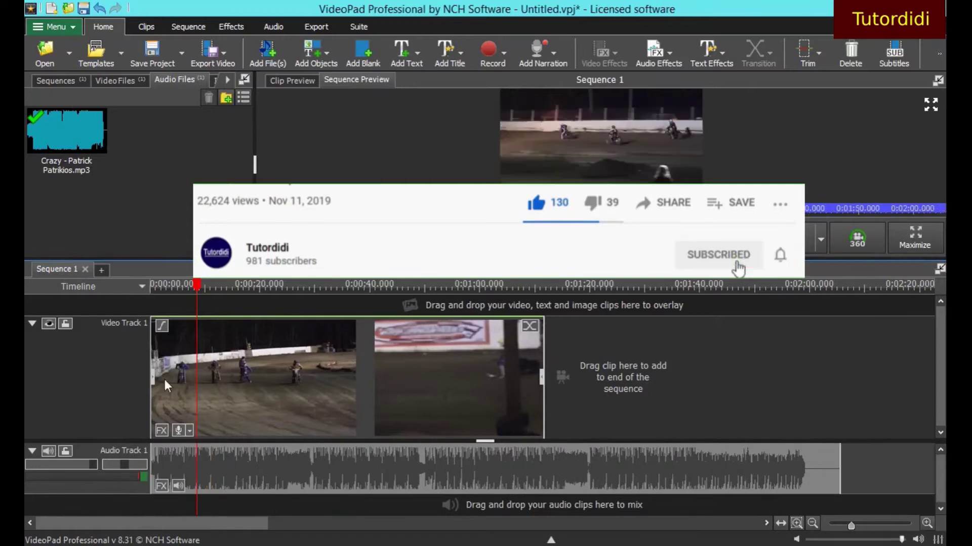
# Play the opening seconds of the sequence to check the music without its intro.
pyautogui.moveTo(197, 286); pyautogui.dragTo(141, 300)
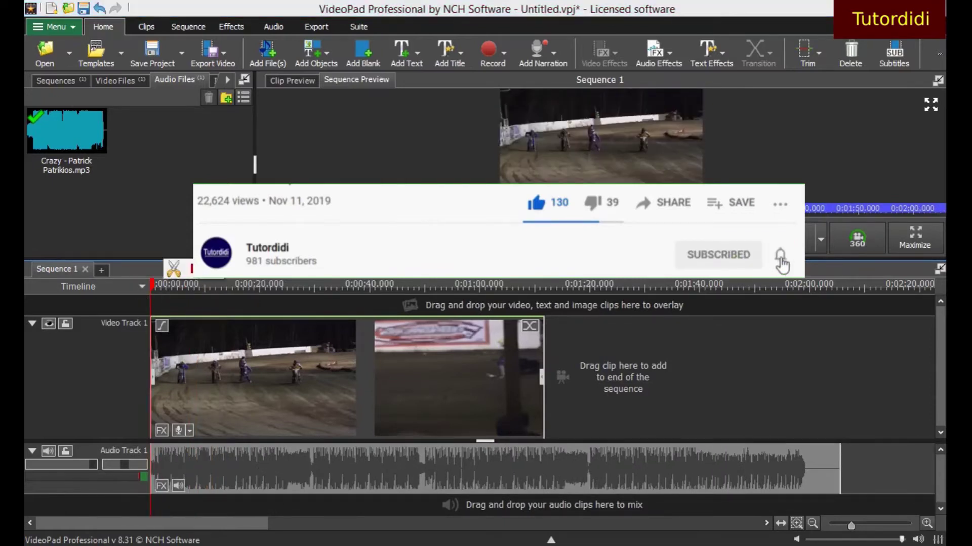
pyautogui.press('space')
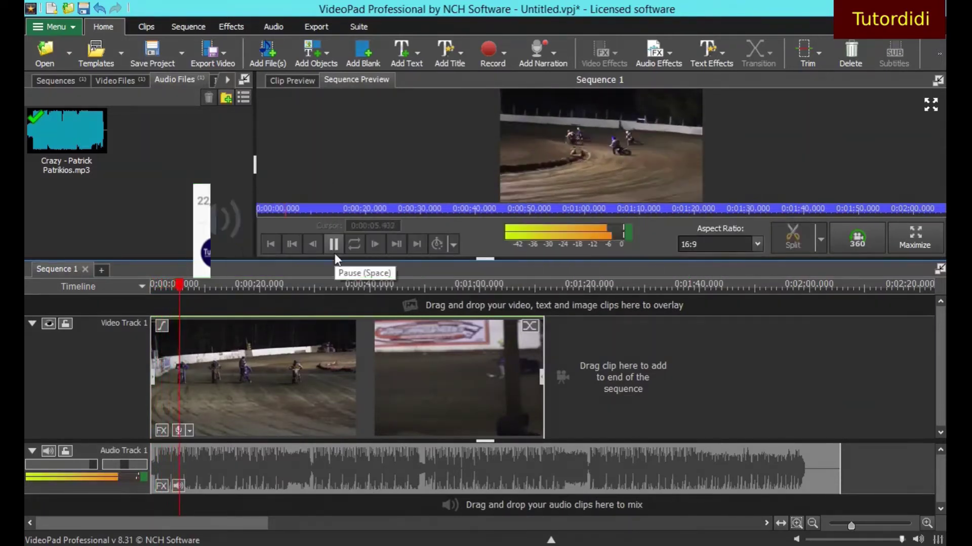
pyautogui.click(334, 244)
# Split Audio Track 1 at the end of the video clip, at 0:01:11.896, and delete the excess music after it.
pyautogui.moveTo(192, 286); pyautogui.dragTo(544, 396)
pyautogui.click(545, 476)
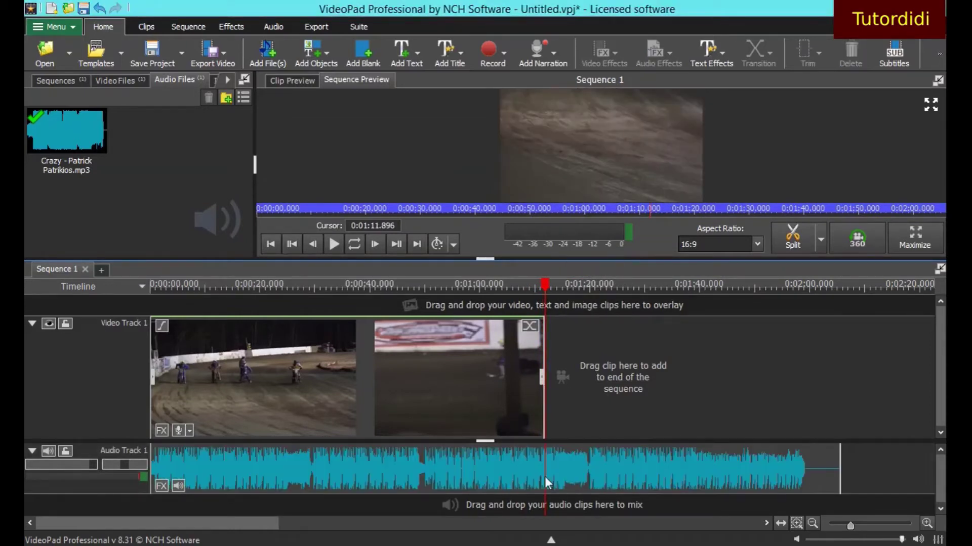
pyautogui.click(819, 242)
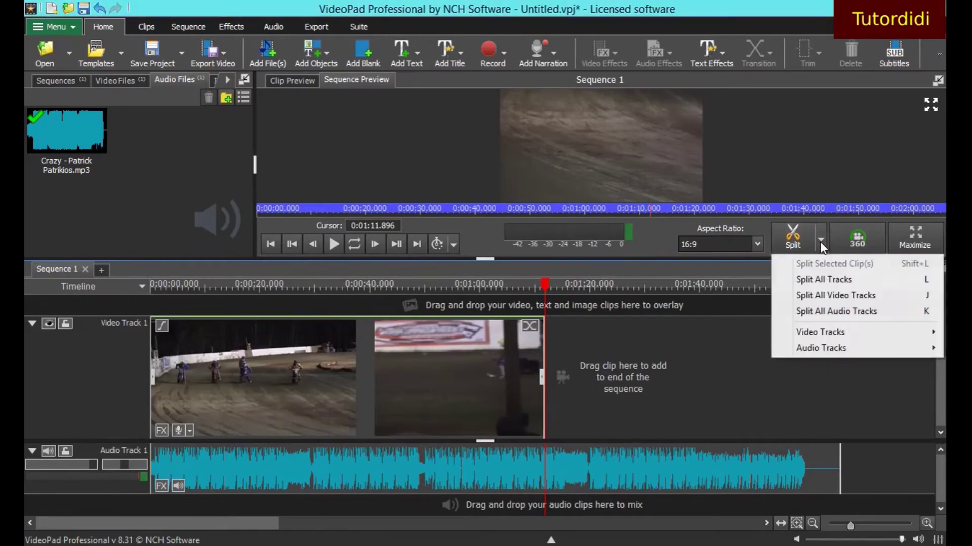
pyautogui.moveTo(824, 348)
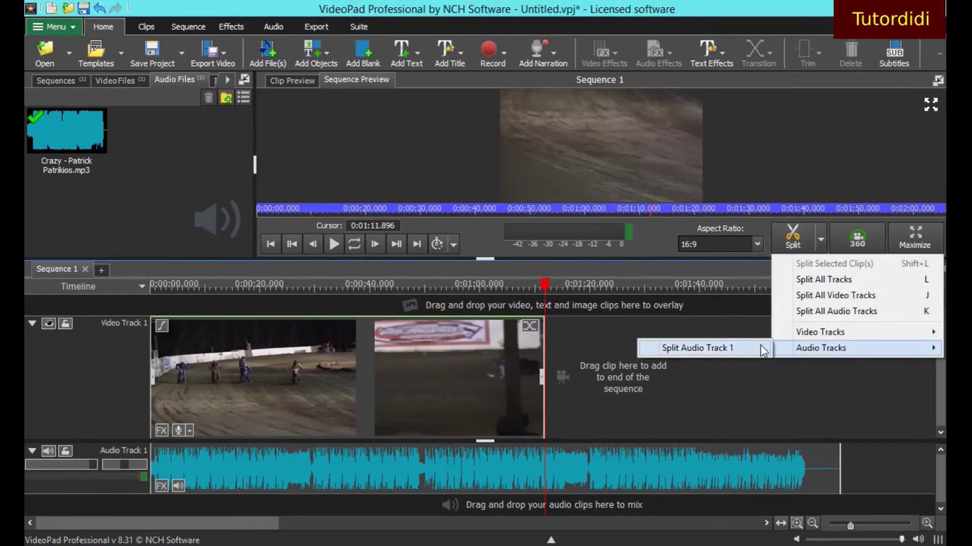
pyautogui.click(730, 348)
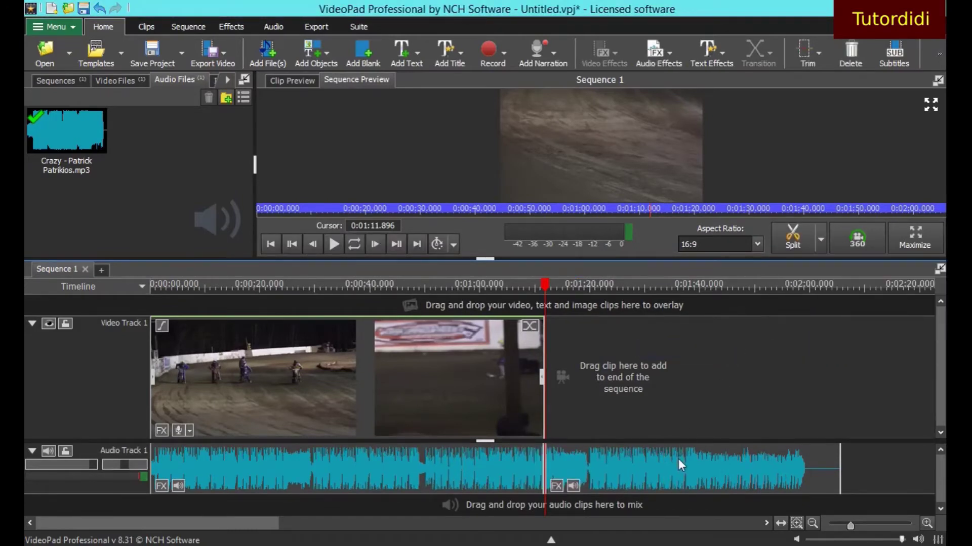
pyautogui.press('Delete')
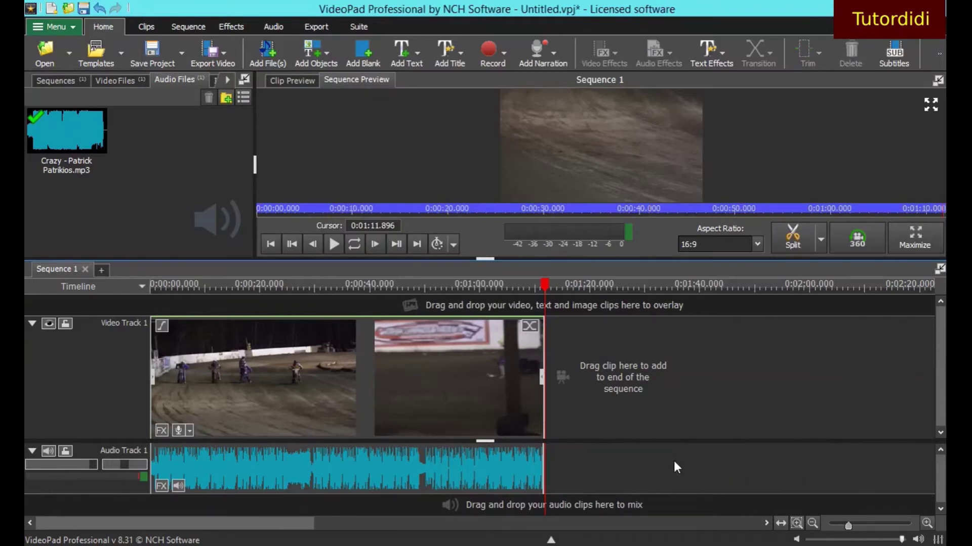
# Play the last seconds of the sequence from 0:01:07.304 to check that music and video end together.
pyautogui.click(523, 289)
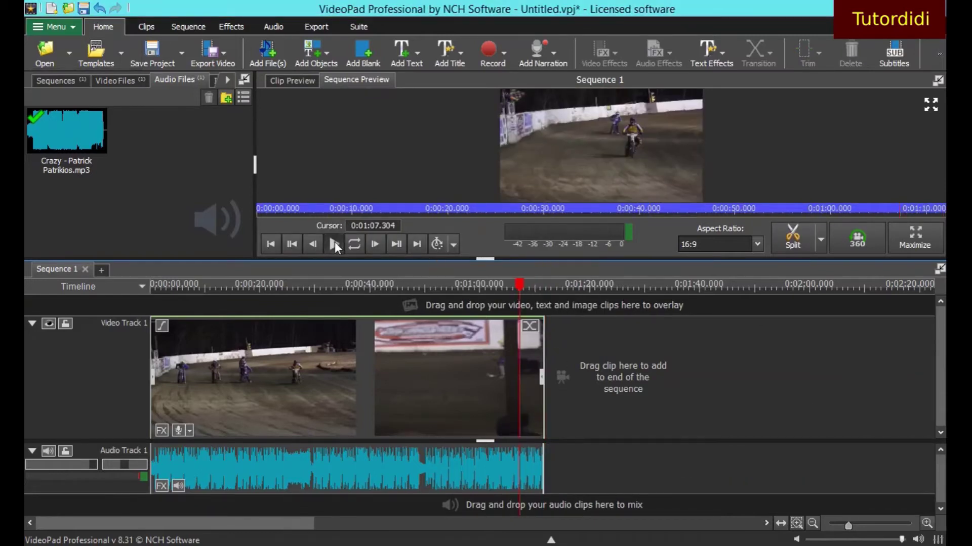
pyautogui.click(334, 243)
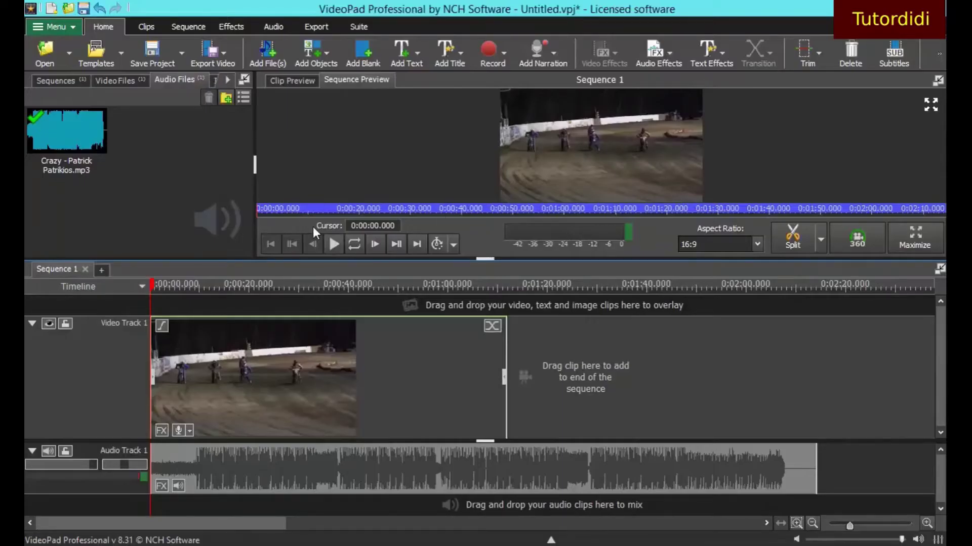
# Preview the sequence with the full-length music, then trim the music clip's beginning to a start time of 0:00:10.154.
pyautogui.click(339, 245)
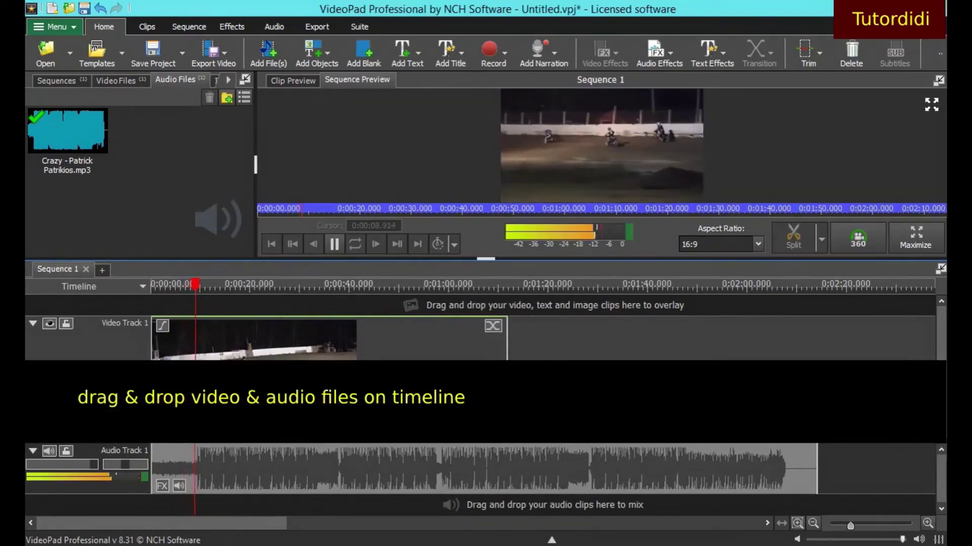
pyautogui.click(335, 245)
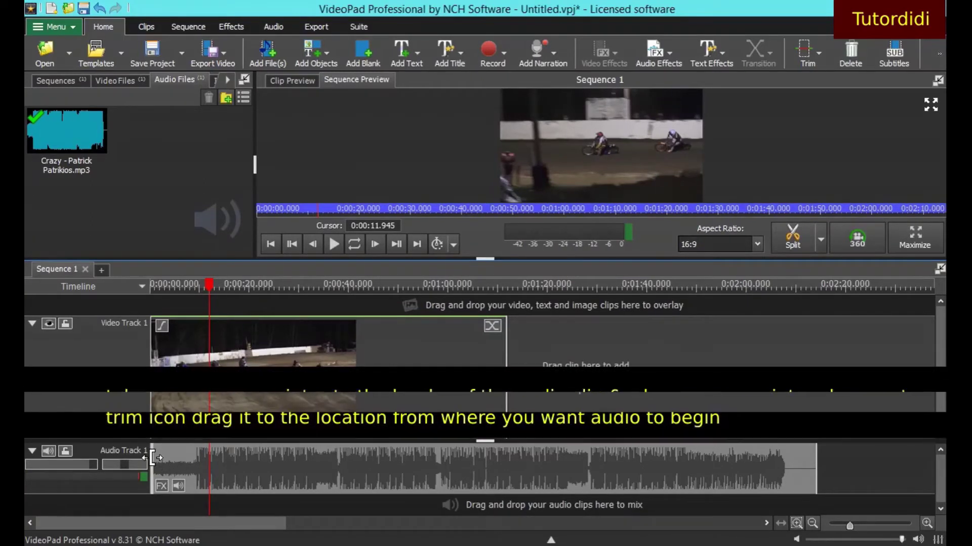
pyautogui.moveTo(153, 458); pyautogui.dragTo(189, 460)
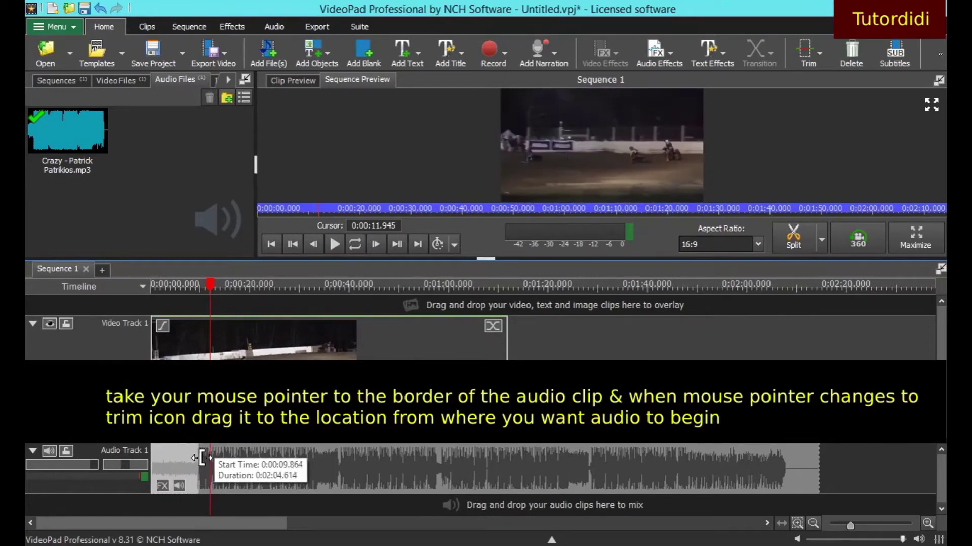
pyautogui.moveTo(201, 458); pyautogui.dragTo(200, 457)
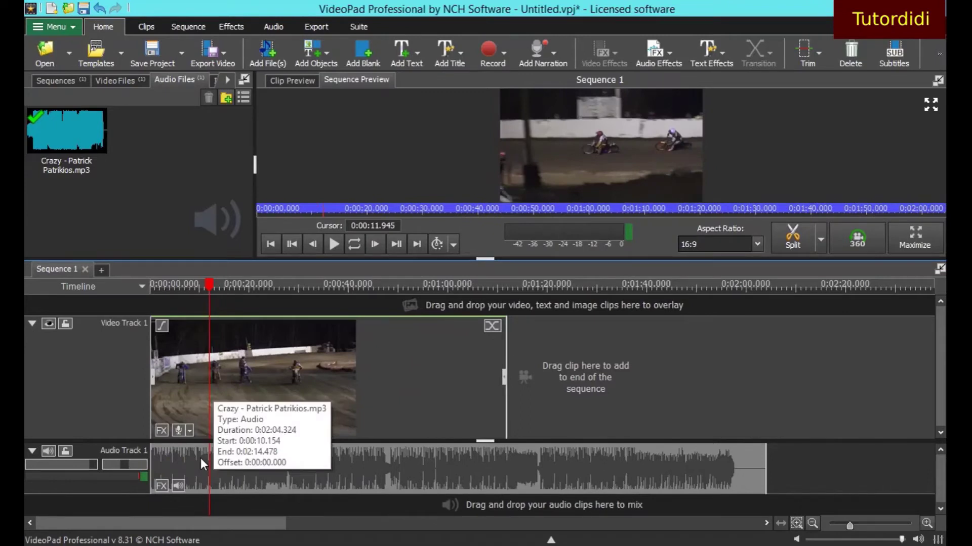
# Play the opening of the sequence to check the trimmed beginning of the music.
pyautogui.moveTo(209, 284); pyautogui.dragTo(158, 285)
pyautogui.click(330, 248)
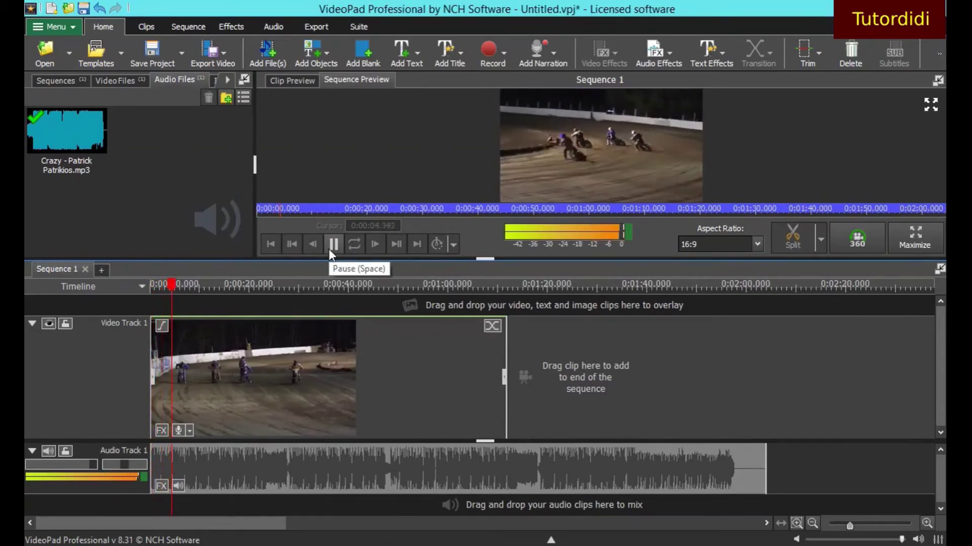
pyautogui.click(333, 245)
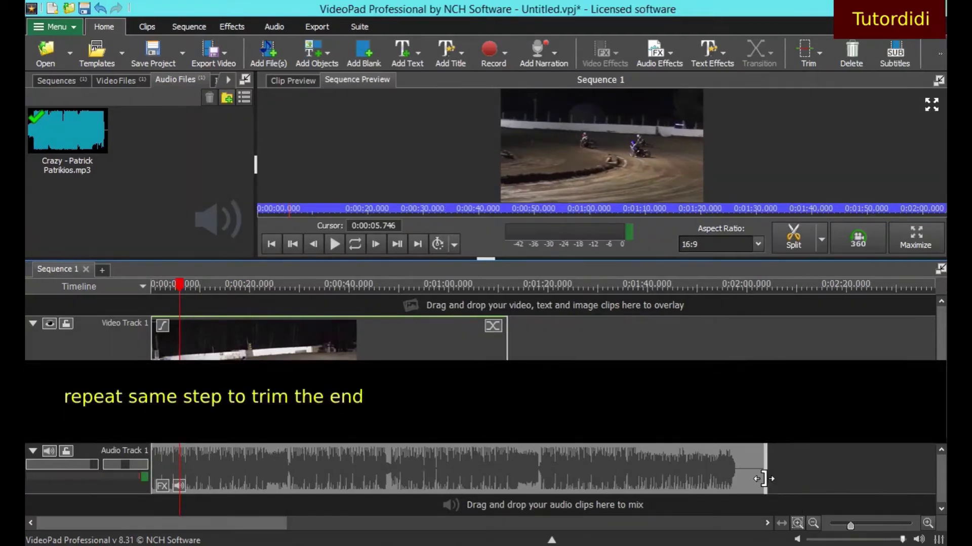
# Trim the music clip's end to match the end of the video clip and play the sequence from 0:01:04.843 to check it.
pyautogui.moveTo(764, 479); pyautogui.dragTo(502, 448)
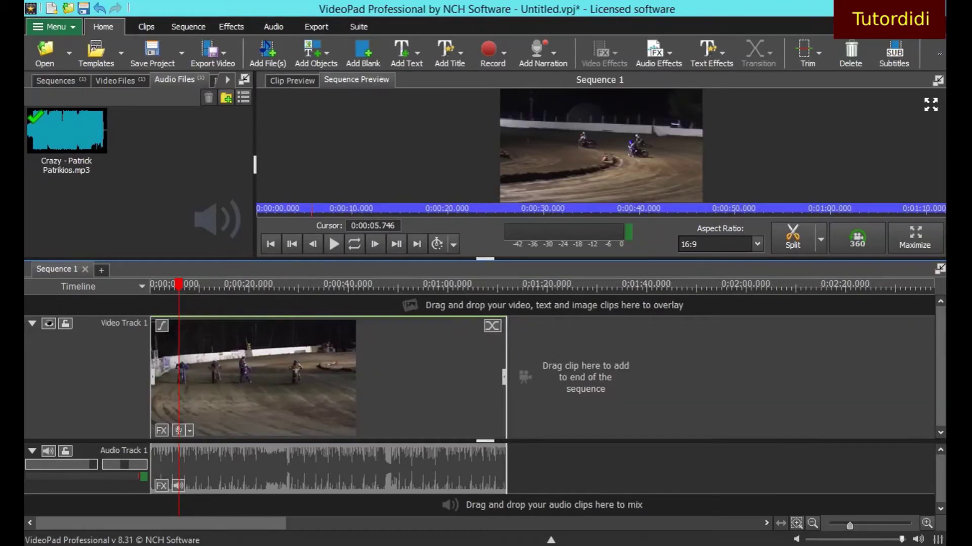
pyautogui.moveTo(181, 292); pyautogui.dragTo(472, 287)
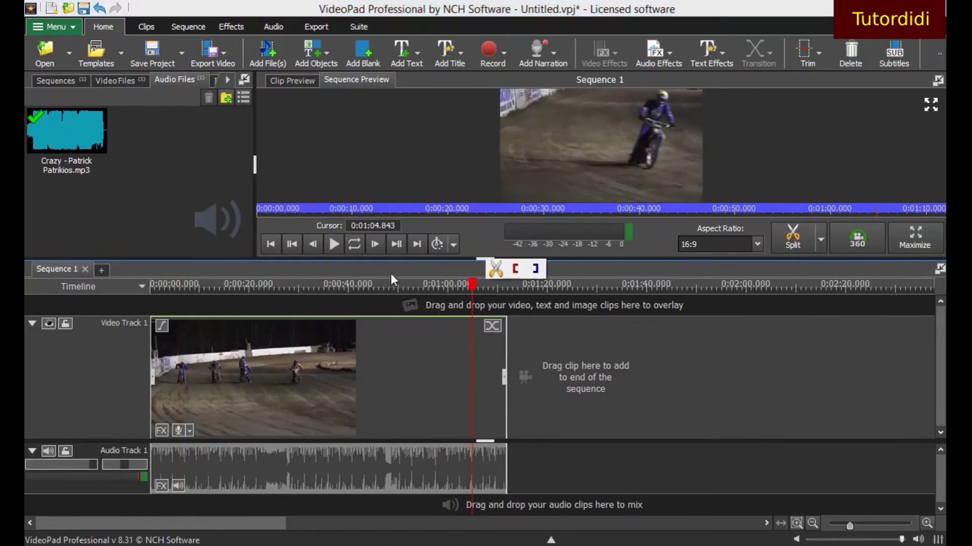
pyautogui.click(333, 244)
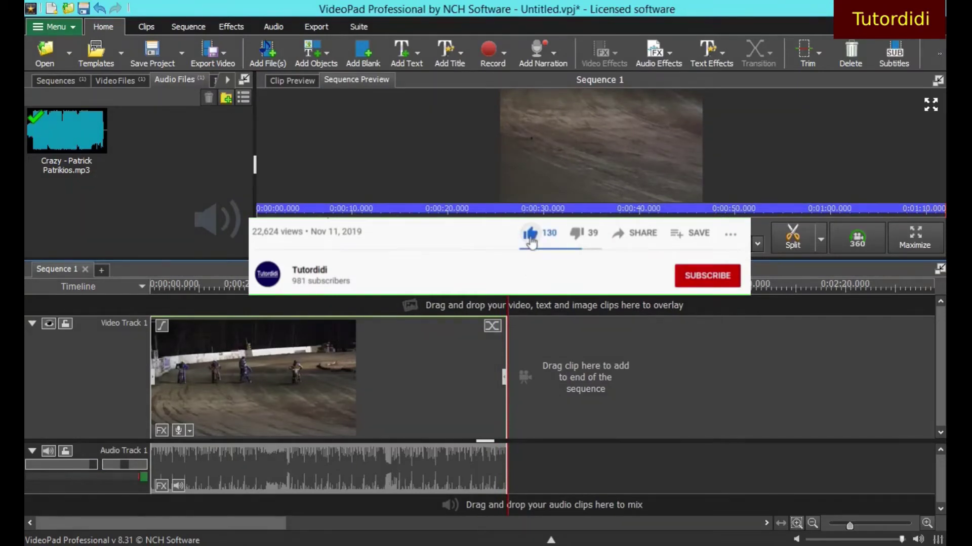
# Delete the trimmed music clip from the audio track and open the source music file in the clip preview.
pyautogui.click(287, 80)
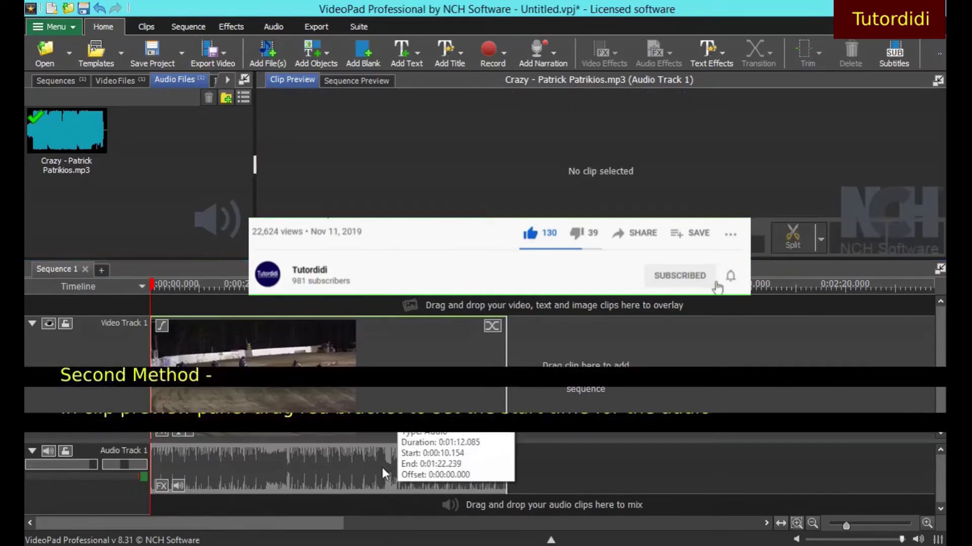
pyautogui.press('Delete')
pyautogui.click(49, 134)
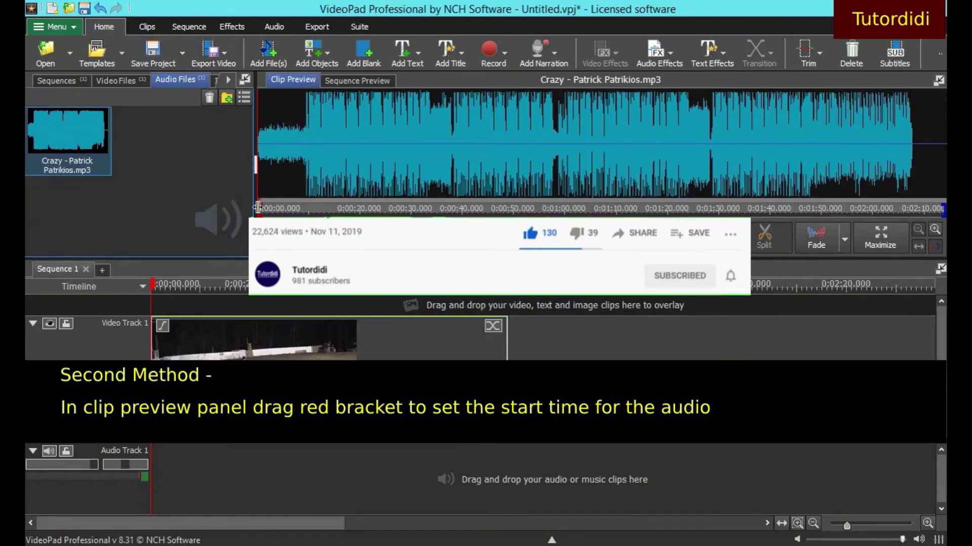
# Set the music file's start to 0:00:10.052 and end to 0:01:28.028 in the clip preview, and add it to the sequence.
pyautogui.moveTo(282, 205); pyautogui.dragTo(308, 206)
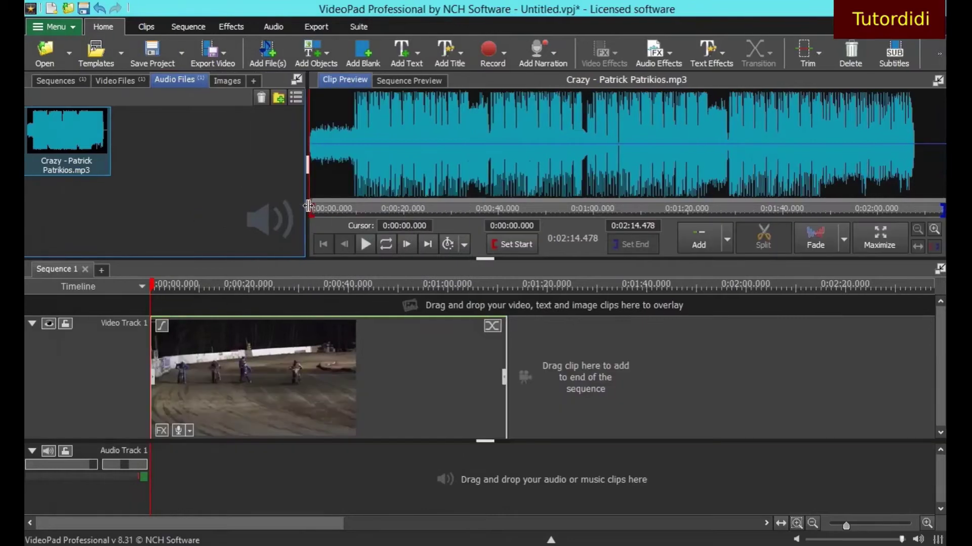
pyautogui.moveTo(315, 213); pyautogui.dragTo(352, 217)
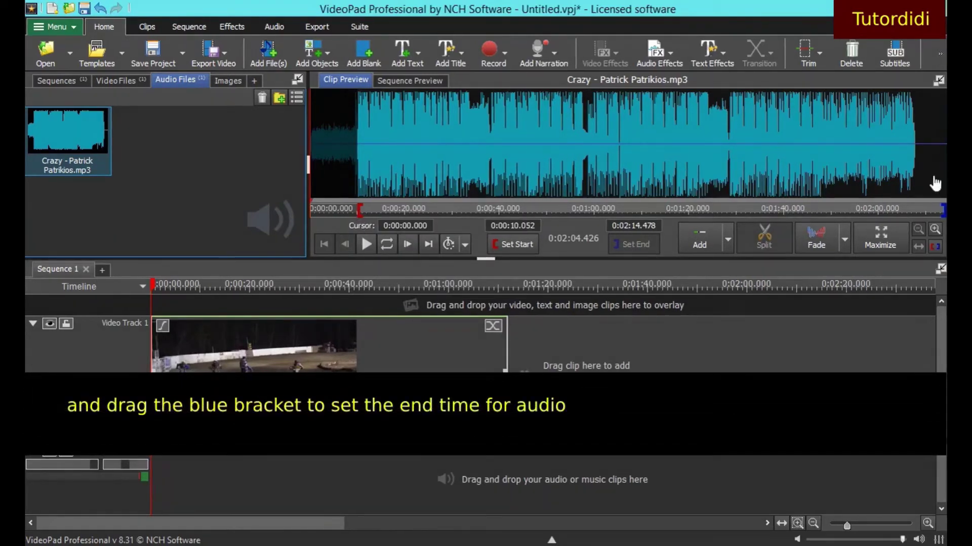
pyautogui.moveTo(943, 212); pyautogui.dragTo(725, 198)
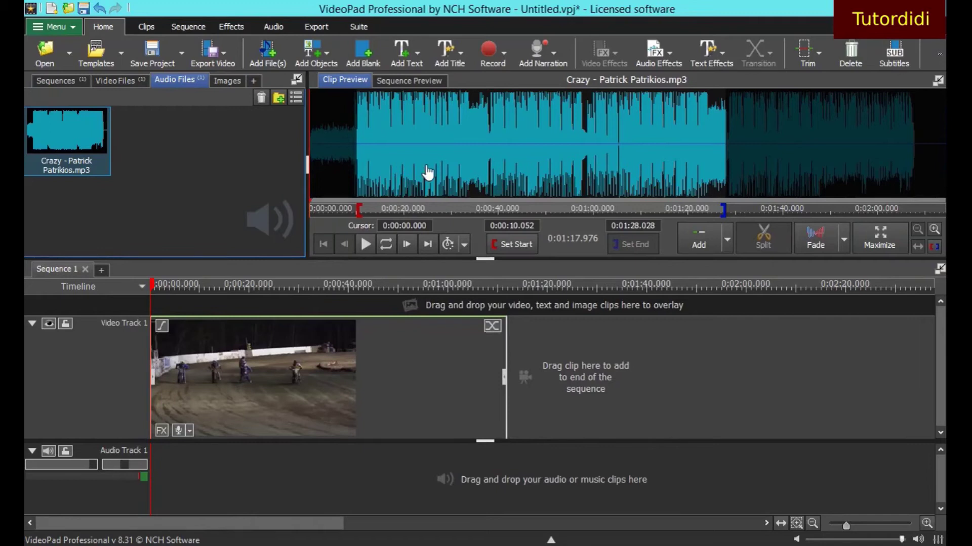
pyautogui.click(703, 246)
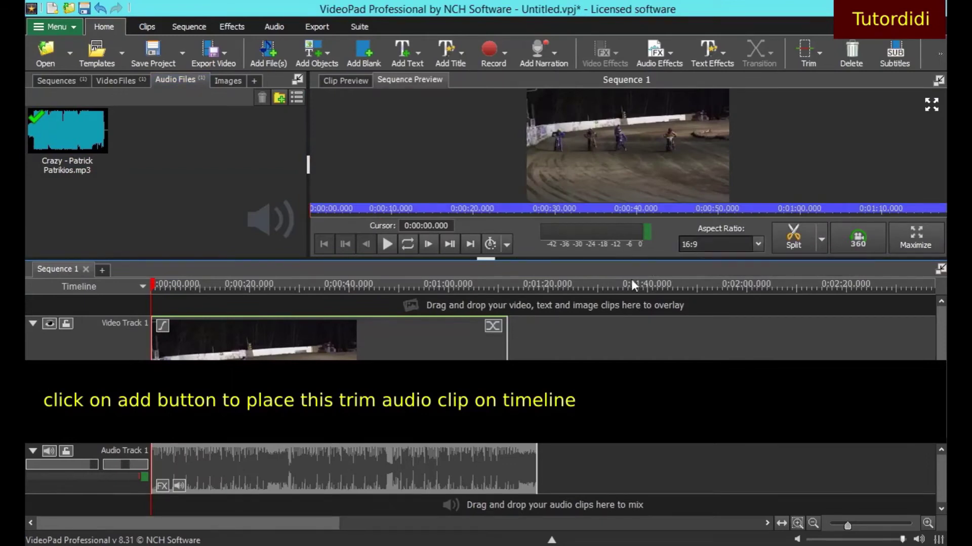
# Shorten the placed music clip's end to 0:01:22.088 in the clip preview to match the video, and play the clip.
pyautogui.click(347, 82)
pyautogui.moveTo(725, 210); pyautogui.dragTo(696, 209)
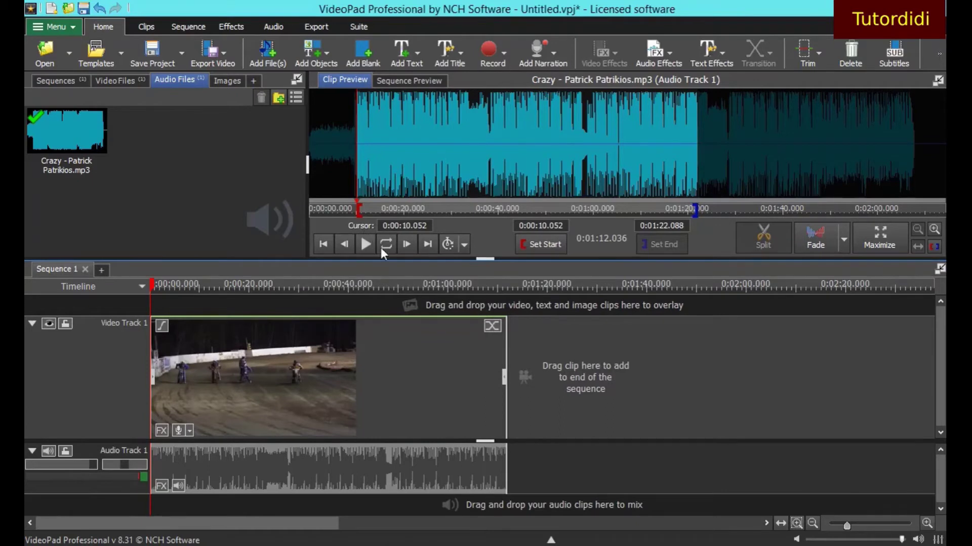
pyautogui.click(369, 242)
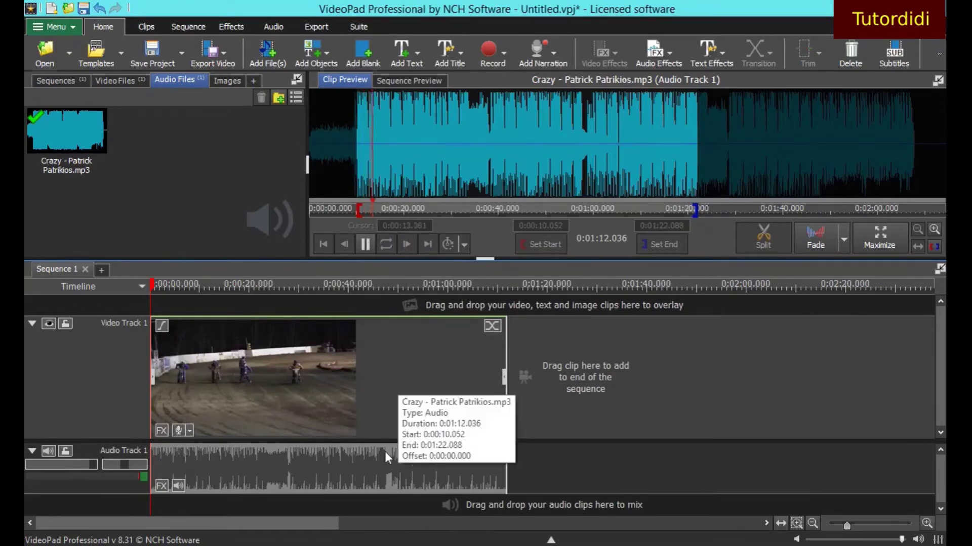
# Play the opening of the sequence to check the video with the trimmed music, stopping at 0:00:07.379.
pyautogui.click(414, 79)
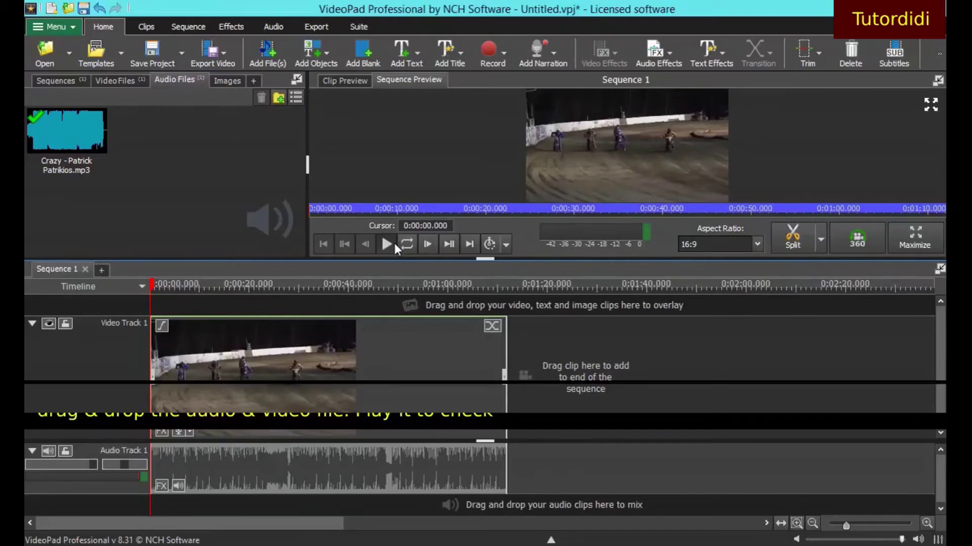
pyautogui.click(394, 244)
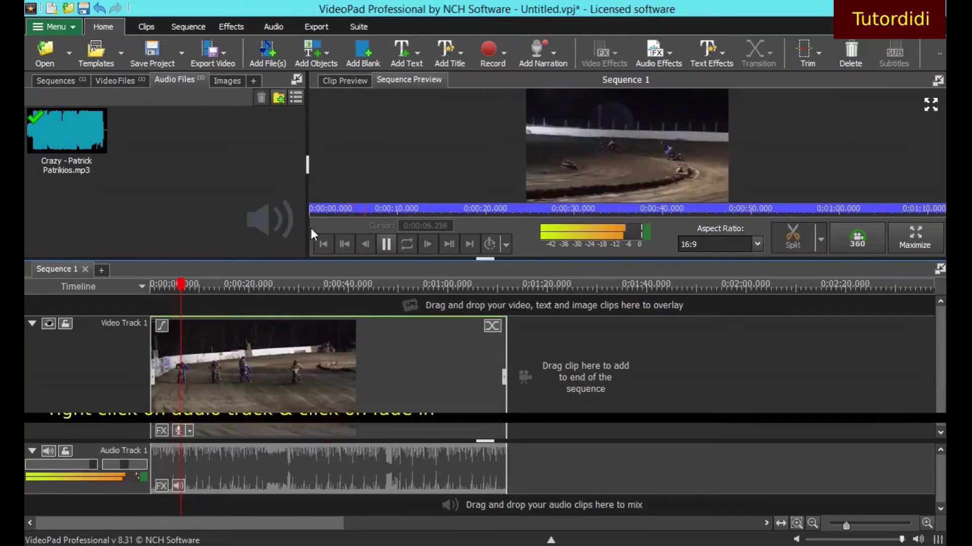
pyautogui.click(386, 244)
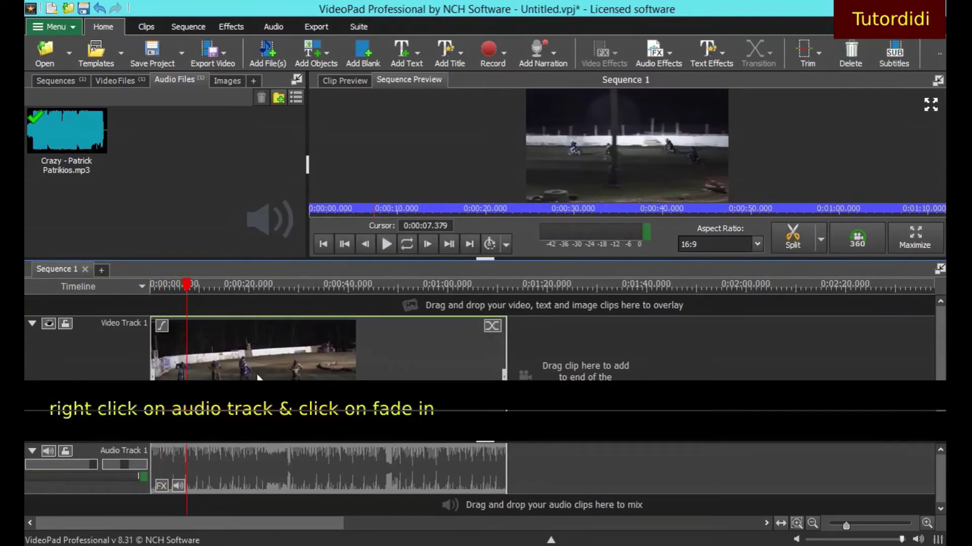
# Fade in the music from the clip's start to the cursor position at 0:00:07.379 and play the sequence from its beginning to check.
pyautogui.rightClick(167, 459)
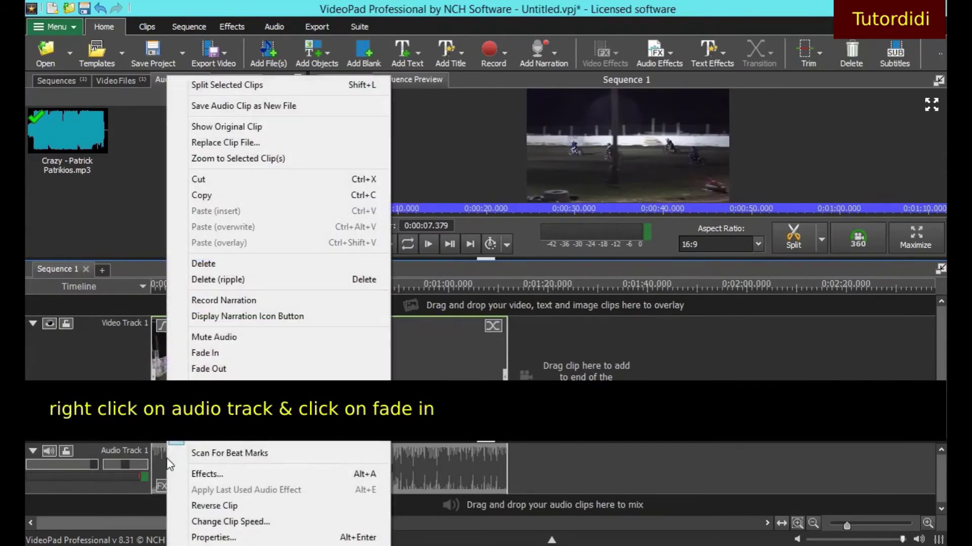
pyautogui.click(223, 353)
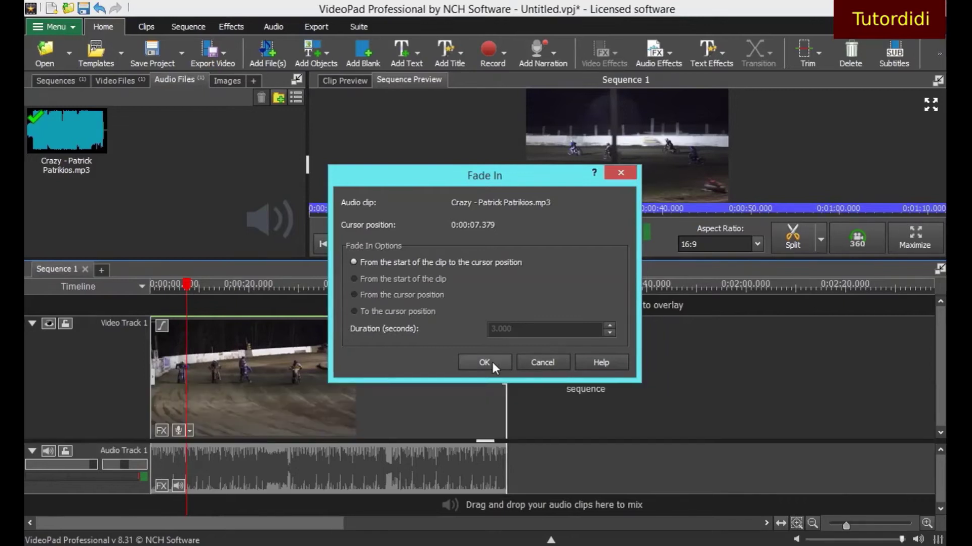
pyautogui.click(492, 362)
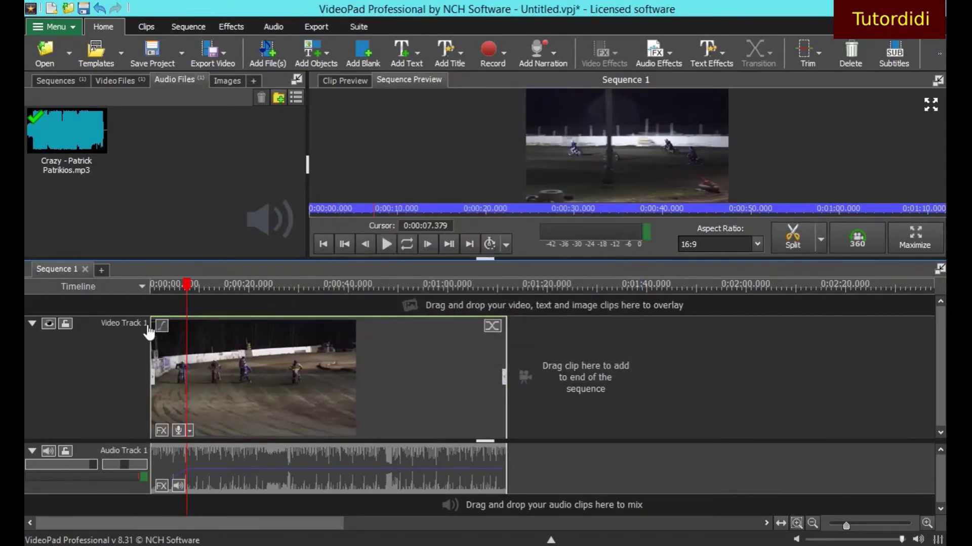
pyautogui.moveTo(190, 292); pyautogui.dragTo(104, 269)
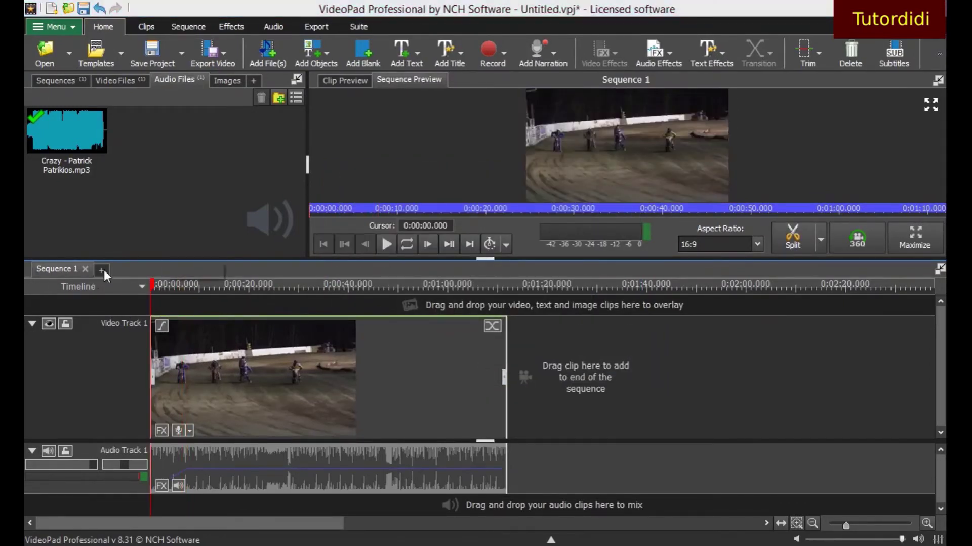
pyautogui.click(386, 244)
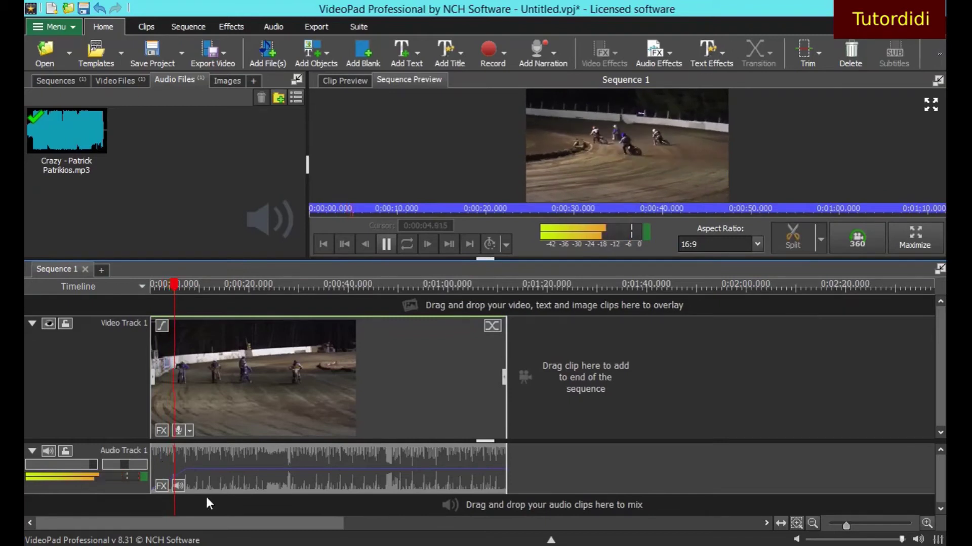
pyautogui.click(386, 244)
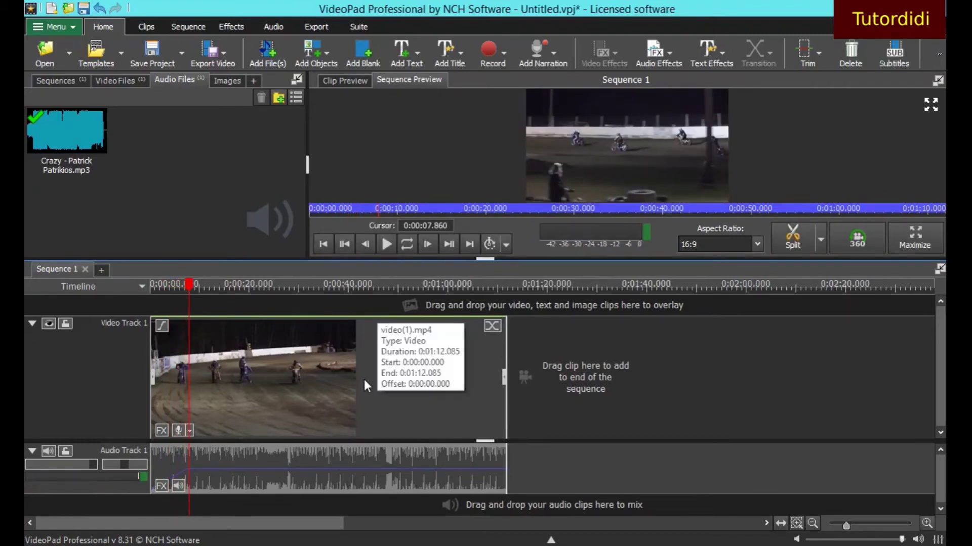
# Apply a 5-second fade in to the music clip, measured from the start of the clip.
pyautogui.rightClick(171, 461)
pyautogui.click(244, 350)
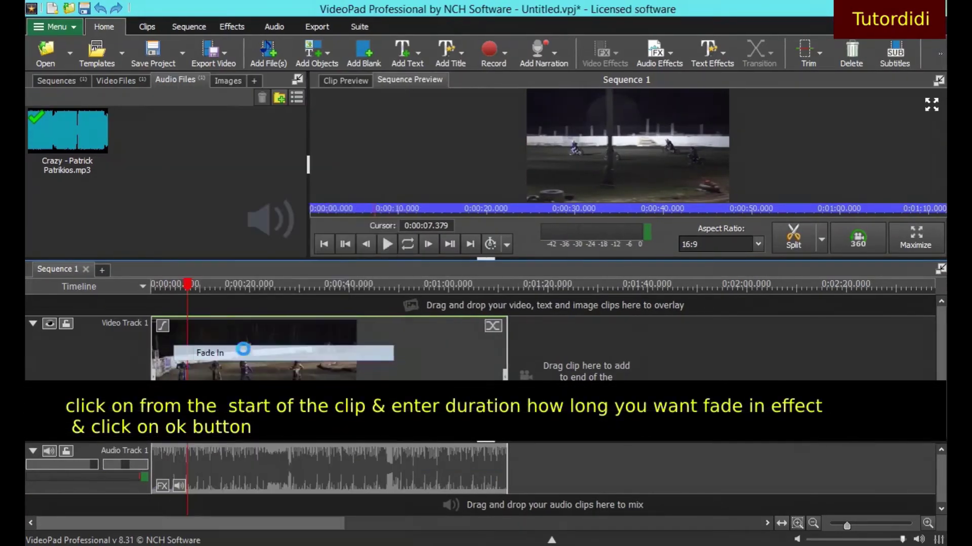
pyautogui.click(367, 279)
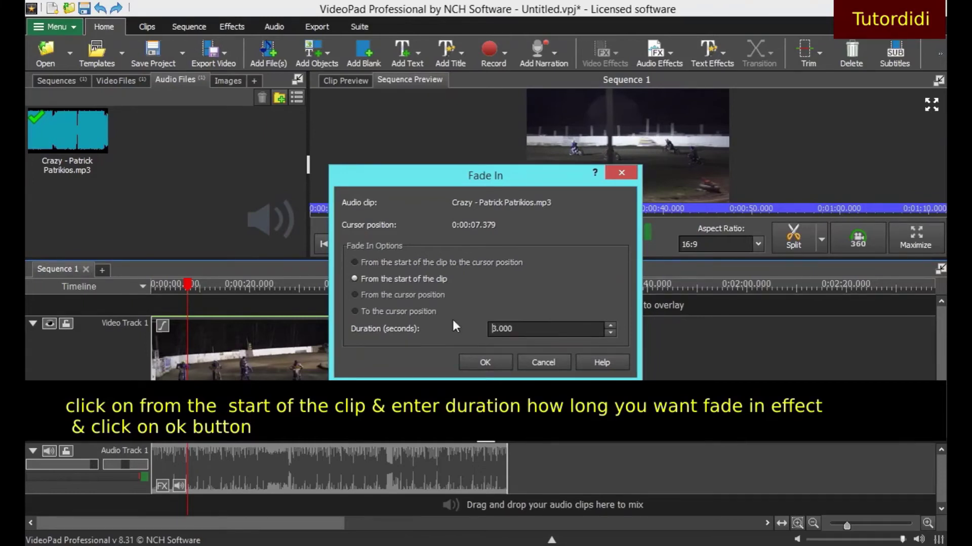
pyautogui.press('Delete')
pyautogui.write('5')
pyautogui.click(492, 365)
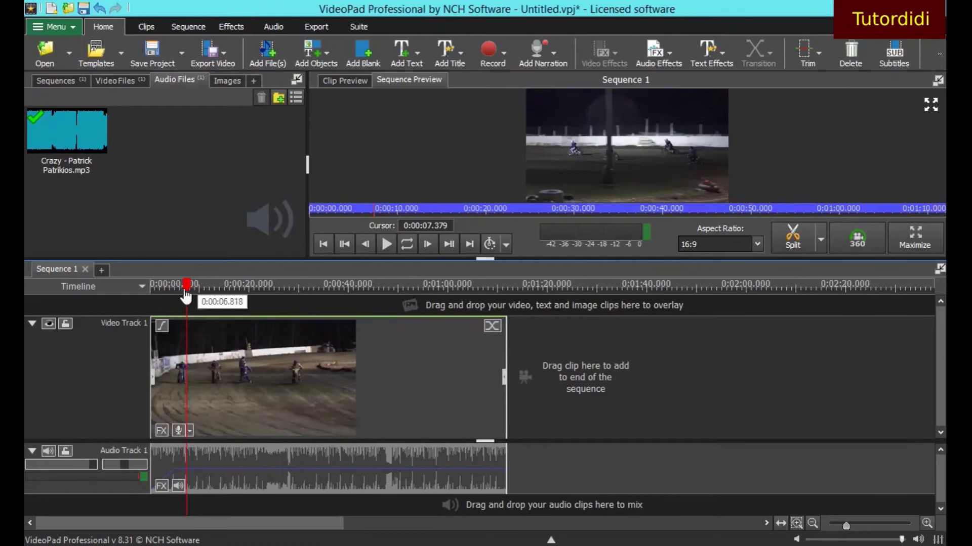
# Play the sequence from its beginning to check the 5-second fade in.
pyautogui.moveTo(185, 294); pyautogui.dragTo(130, 293)
pyautogui.click(384, 243)
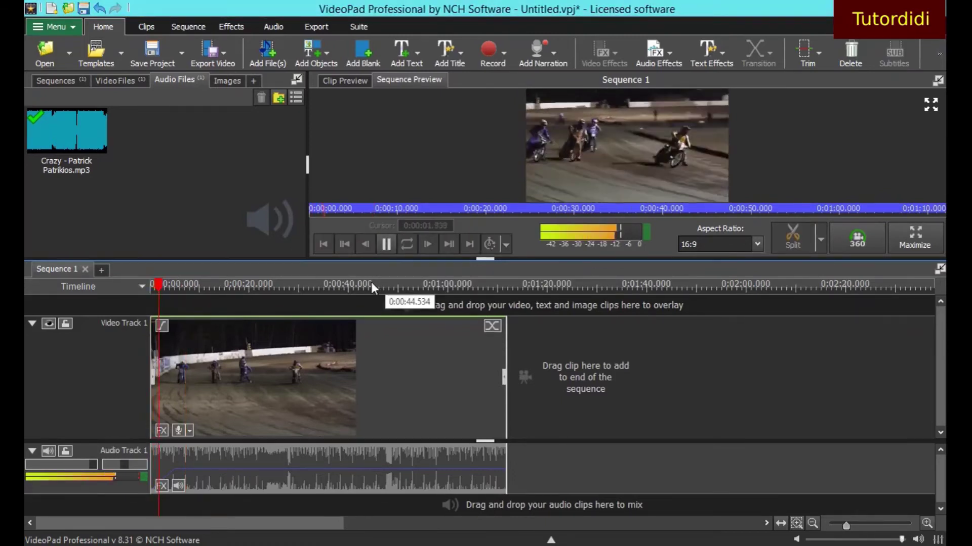
pyautogui.click(386, 247)
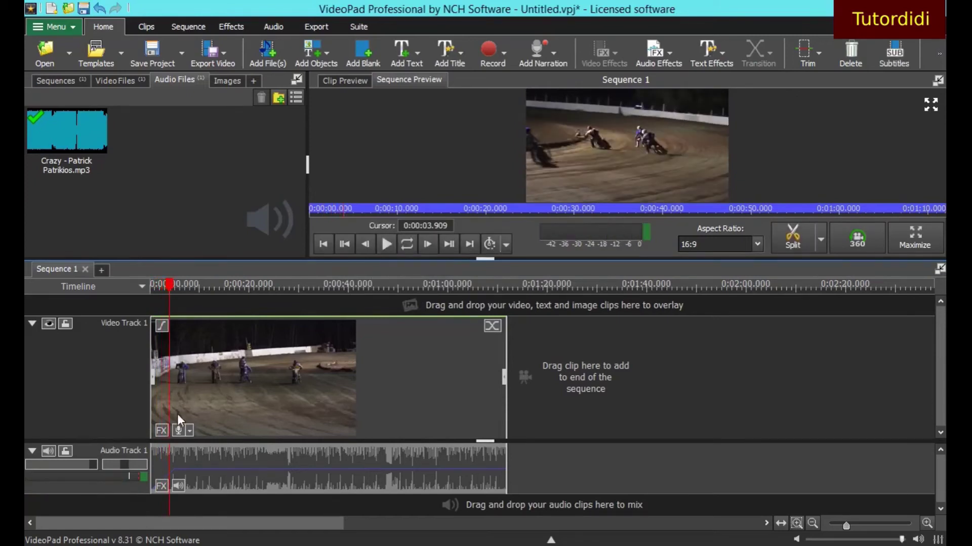
# Apply a 15-second fade in to the music from the cursor position at 0:00:03.909, and play the sequence to check it.
pyautogui.rightClick(174, 467)
pyautogui.click(244, 341)
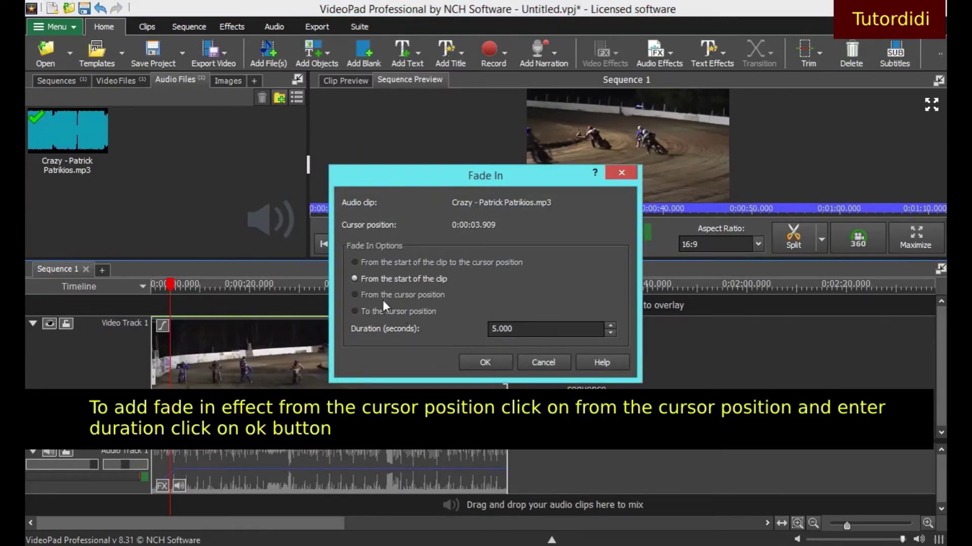
pyautogui.click(355, 295)
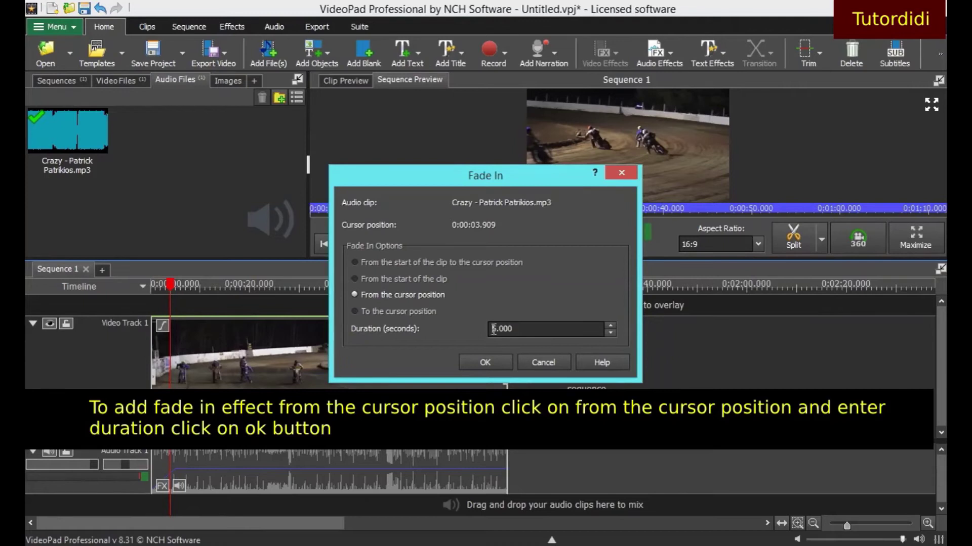
pyautogui.click(491, 358)
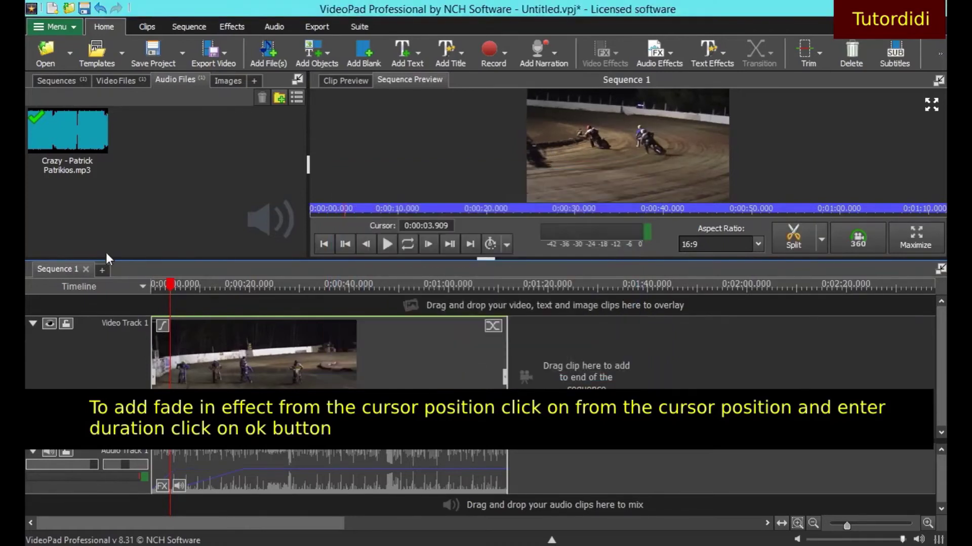
pyautogui.click(394, 252)
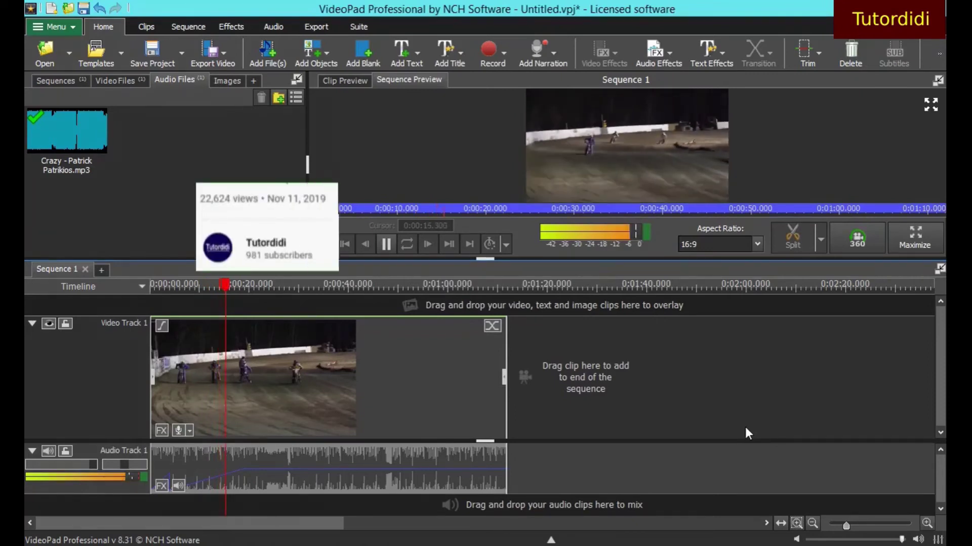
pyautogui.rightClick(378, 469)
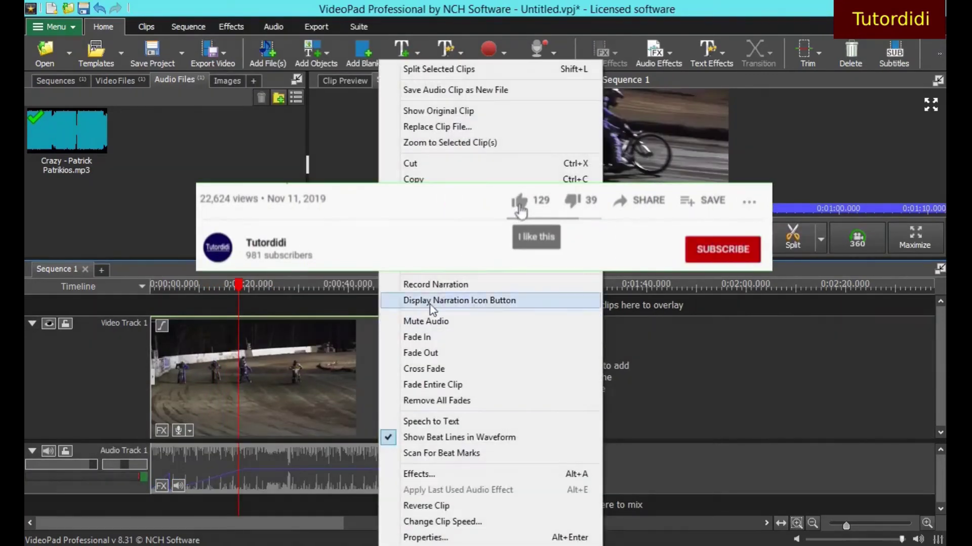
pyautogui.click(430, 337)
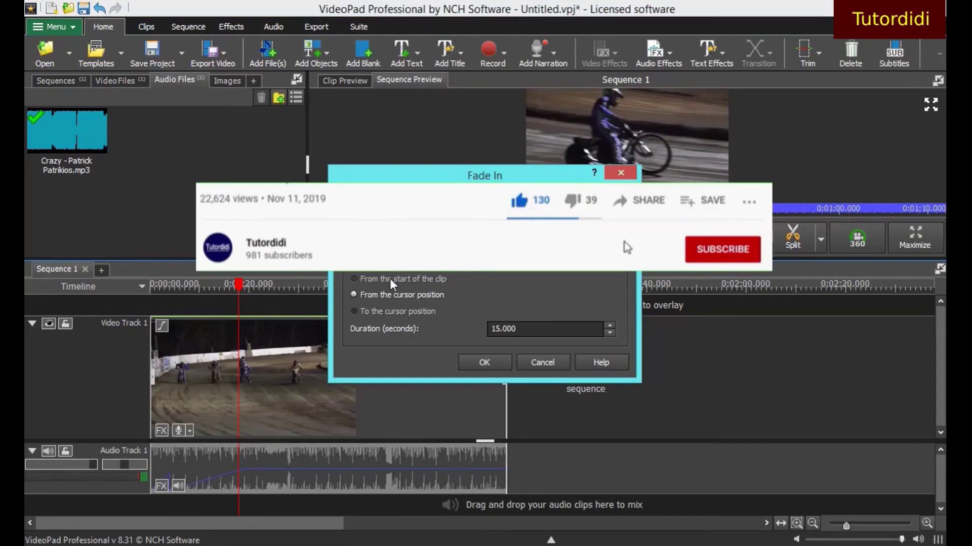
pyautogui.click(395, 282)
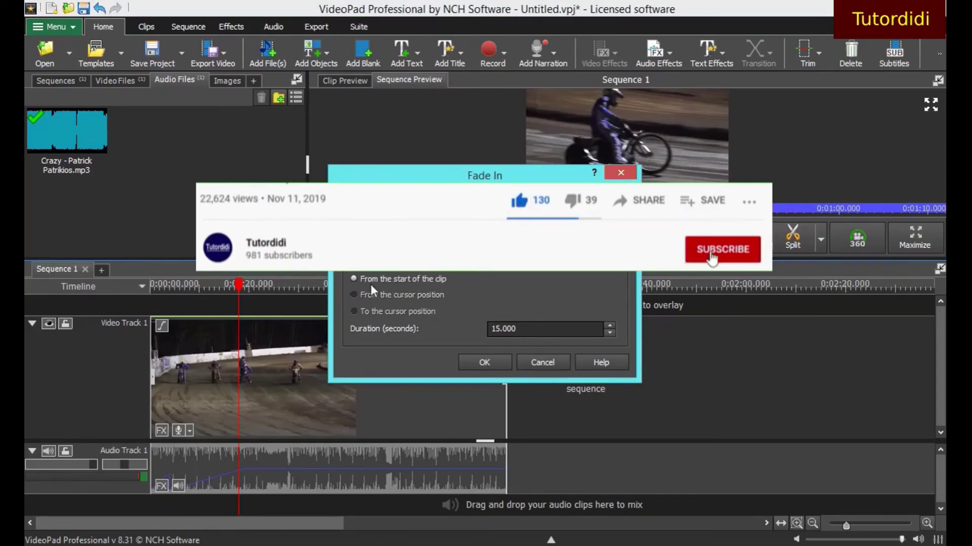
pyautogui.doubleClick(511, 330)
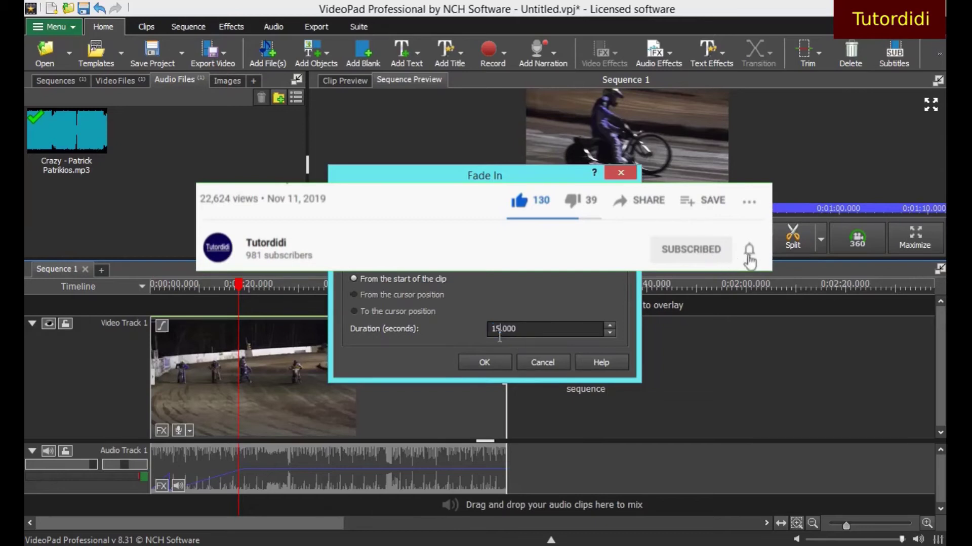
pyautogui.press('BackSpace')
pyautogui.write('0')
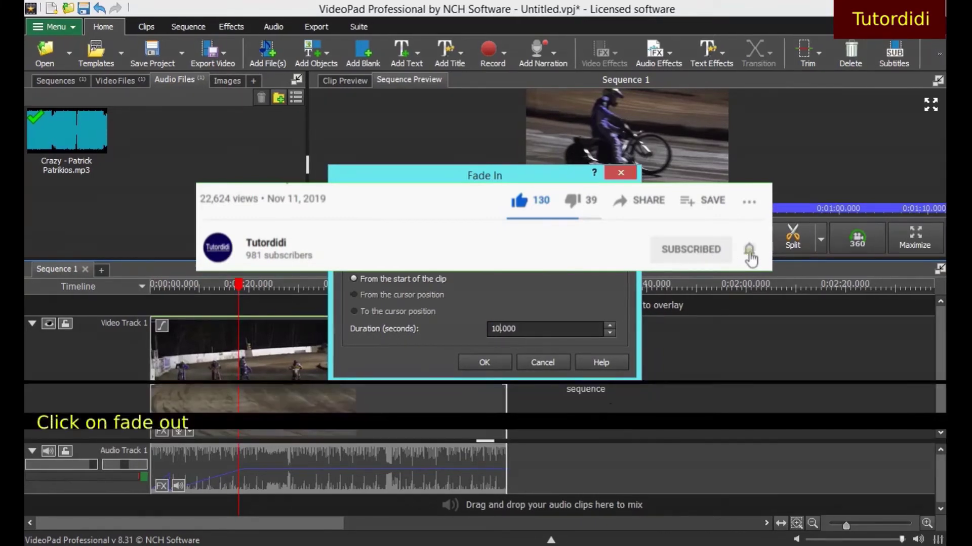
pyautogui.click(500, 363)
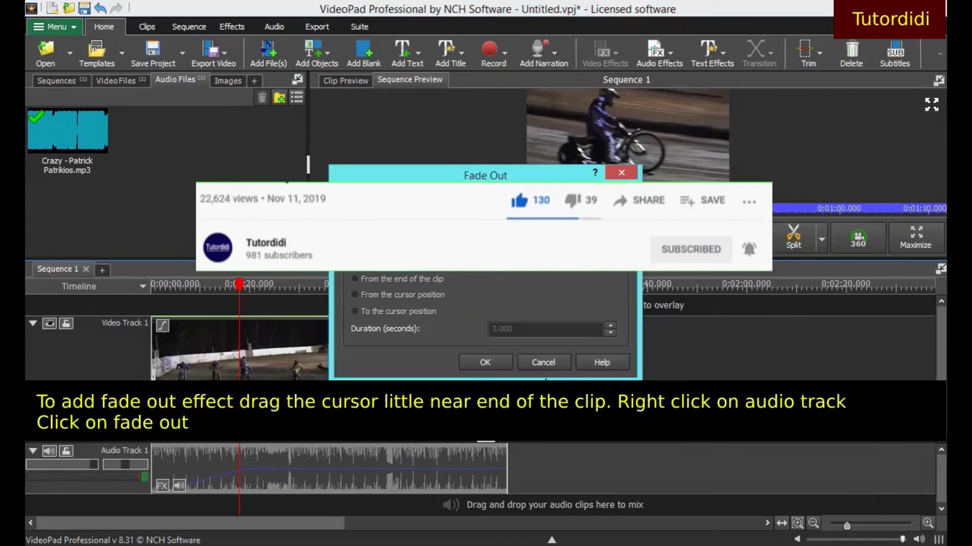
pyautogui.click(543, 363)
# Fade out the music from the clip's end to the cursor position at 0:00:59.186, and play the ending to check it.
pyautogui.moveTo(237, 302); pyautogui.dragTo(445, 327)
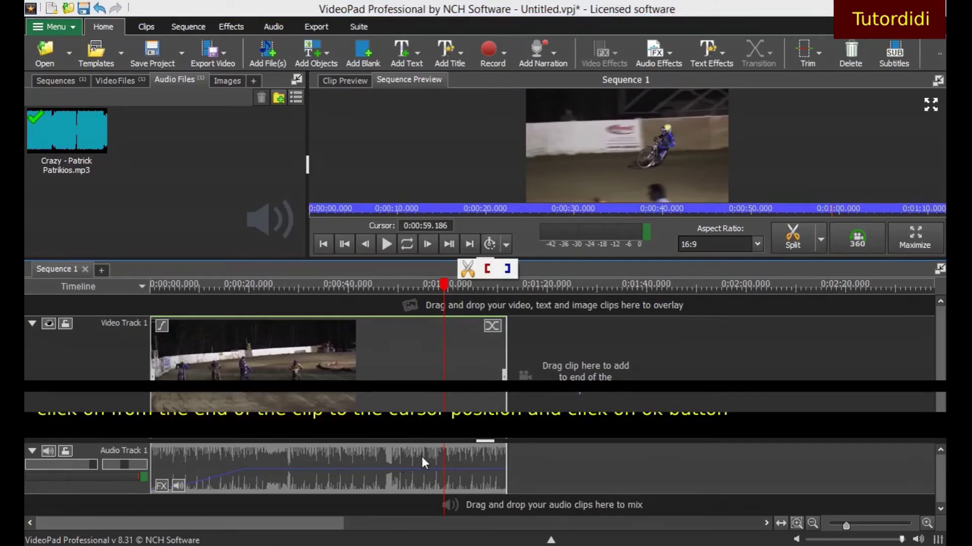
pyautogui.rightClick(424, 460)
pyautogui.click(473, 353)
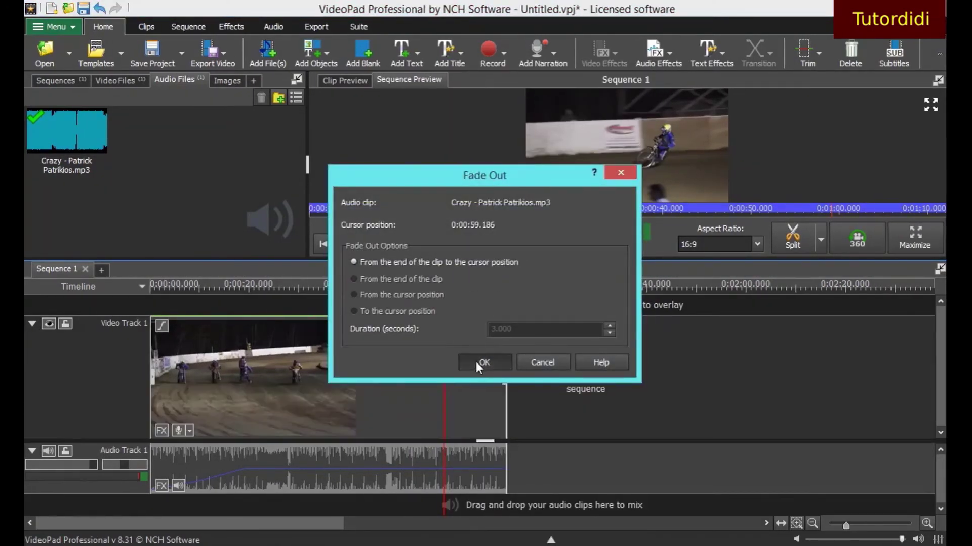
pyautogui.click(476, 361)
pyautogui.click(384, 248)
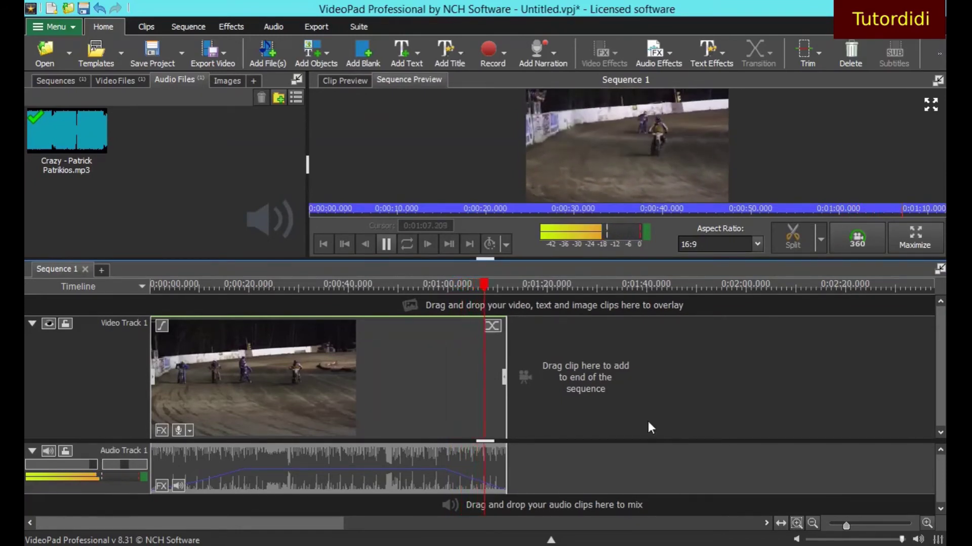
# Stop playback and apply a 6-second fade out to the music, measured from the end of the clip.
pyautogui.click(387, 245)
pyautogui.rightClick(447, 477)
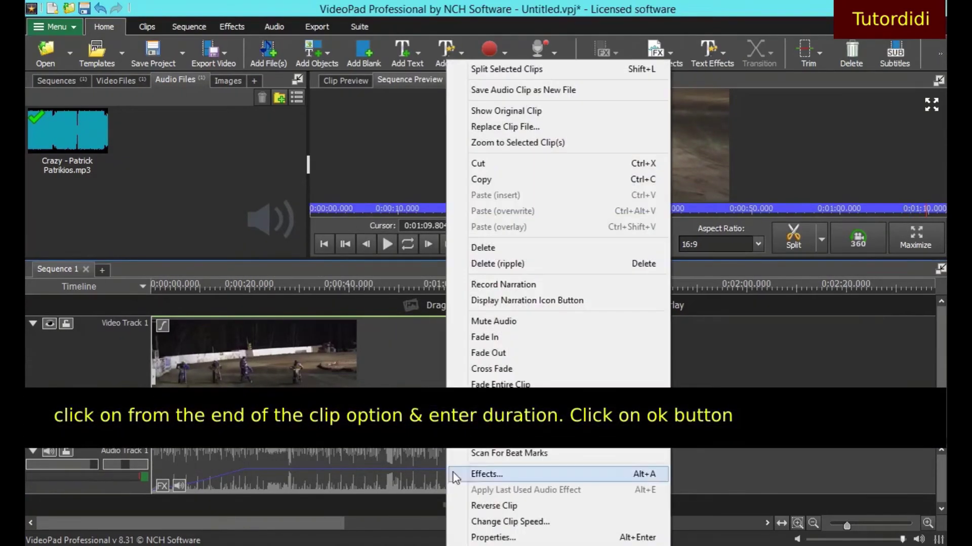
pyautogui.click(515, 361)
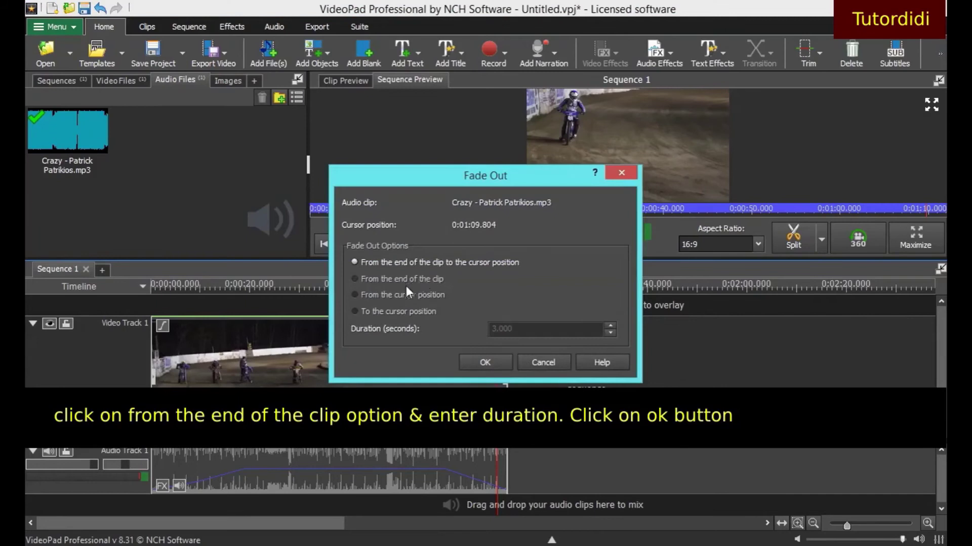
pyautogui.click(416, 282)
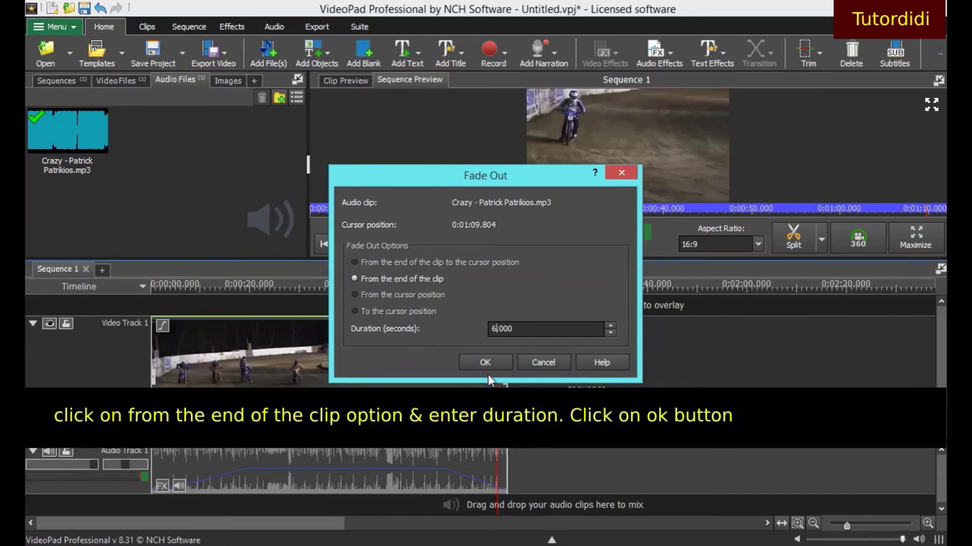
pyautogui.click(481, 362)
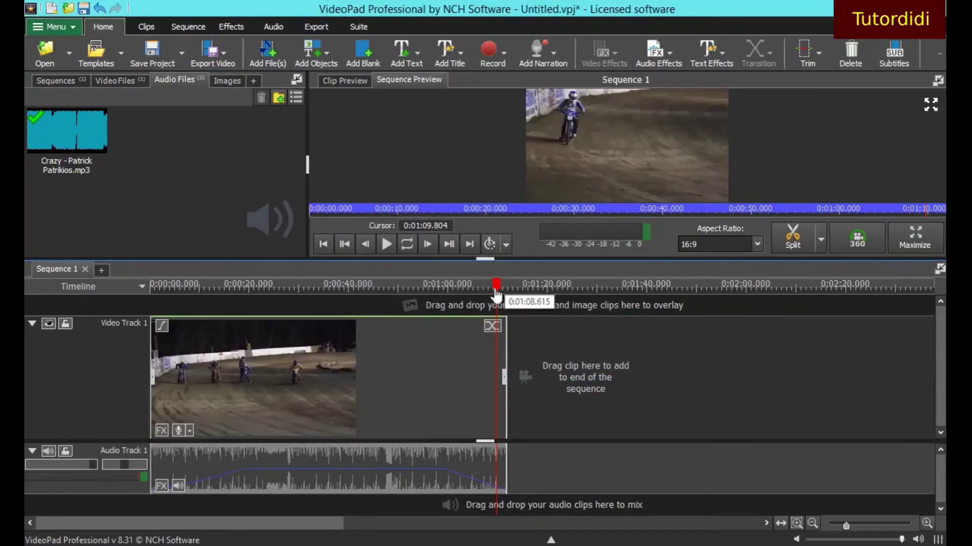
# Apply a 16-second fade out to the music, measured from the end of the clip, and play the ending to check it.
pyautogui.moveTo(497, 287); pyautogui.dragTo(454, 296)
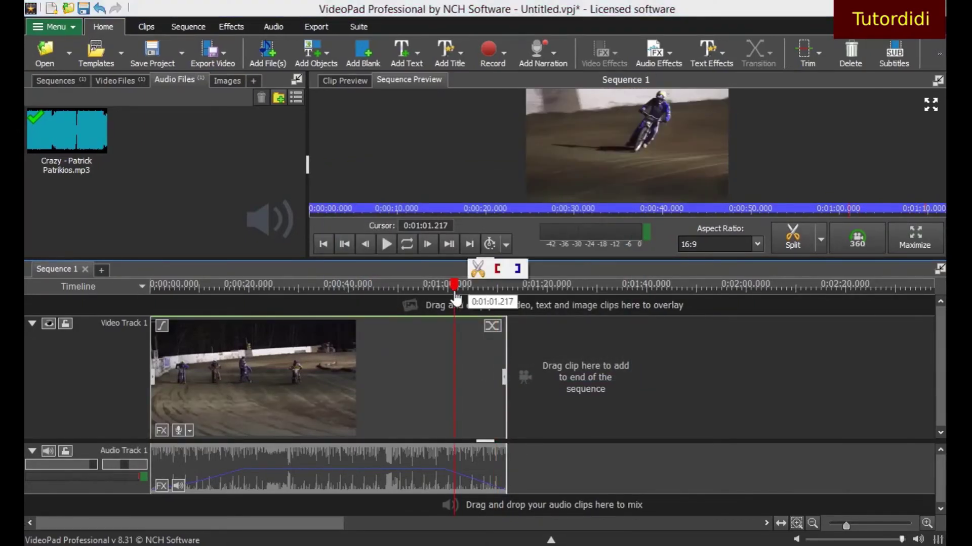
pyautogui.rightClick(453, 412)
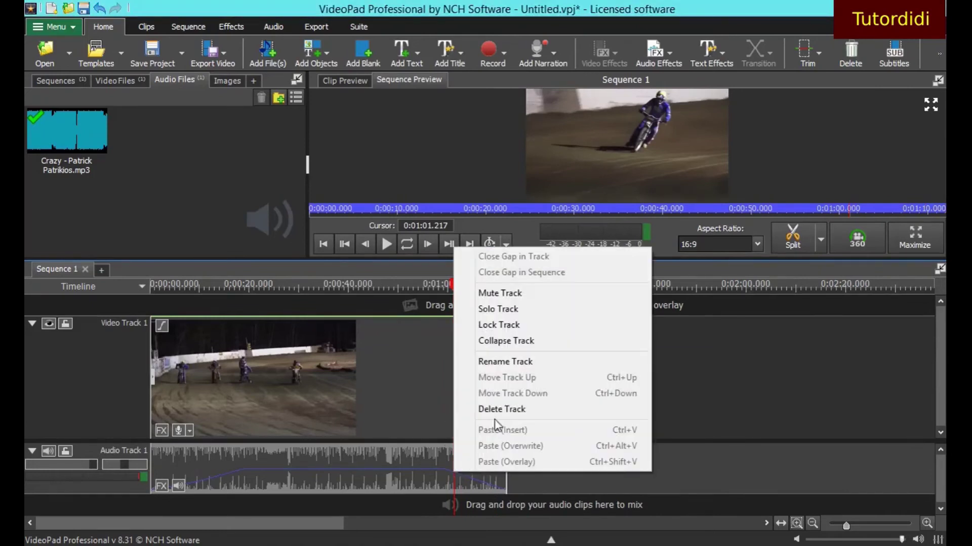
pyautogui.rightClick(424, 469)
pyautogui.click(493, 353)
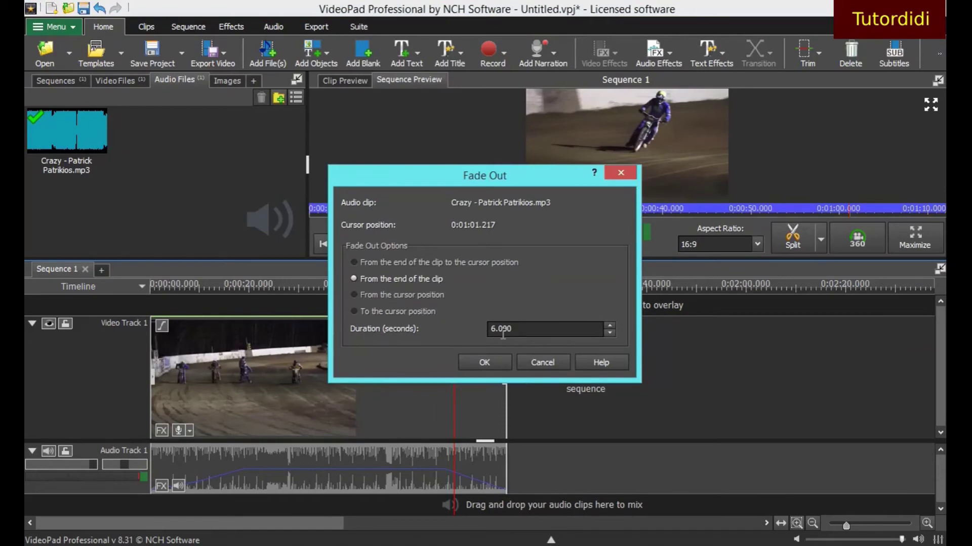
pyautogui.click(503, 366)
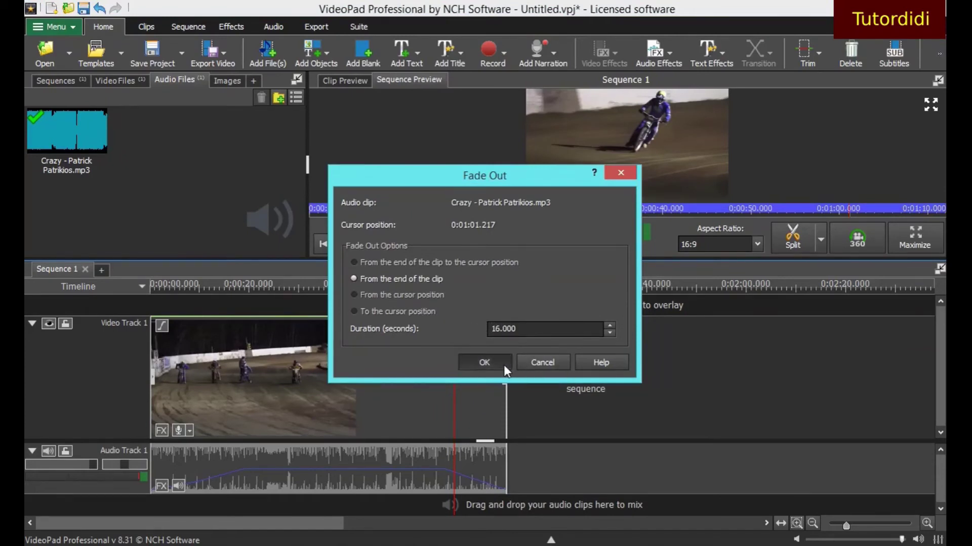
pyautogui.moveTo(435, 284); pyautogui.dragTo(425, 283)
pyautogui.click(394, 246)
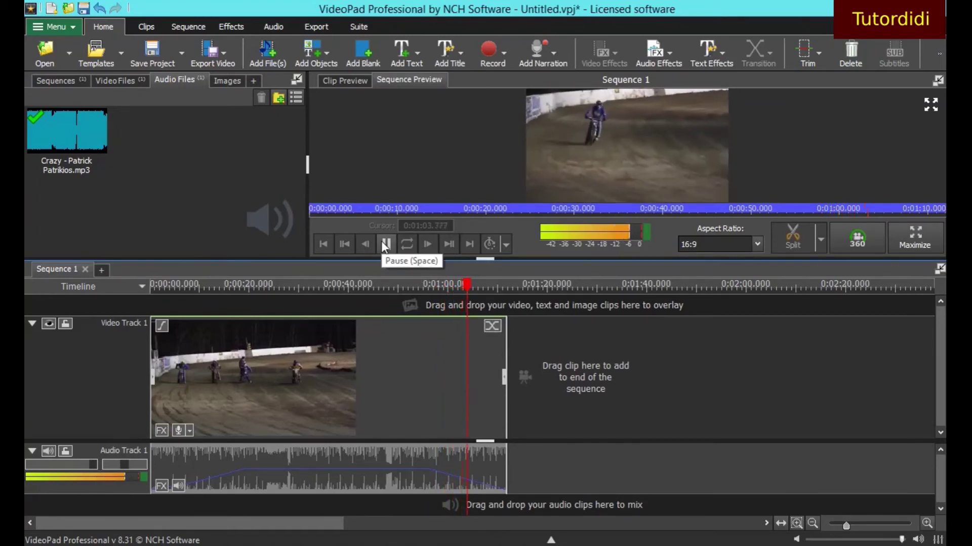
pyautogui.click(385, 245)
# Try to change the duration of the music's fade out, measured from the end of the clip.
pyautogui.rightClick(428, 481)
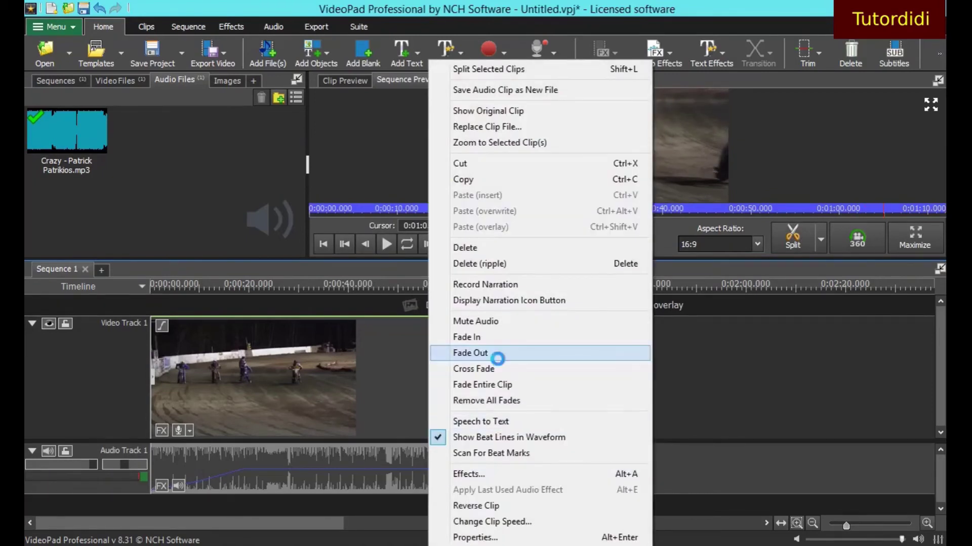
pyautogui.click(497, 358)
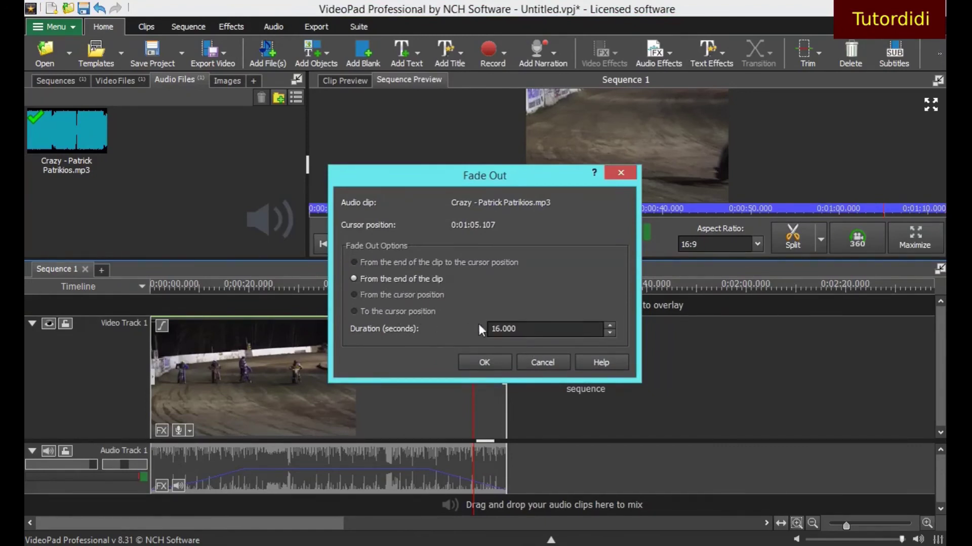
pyautogui.write('0')
pyautogui.click(499, 360)
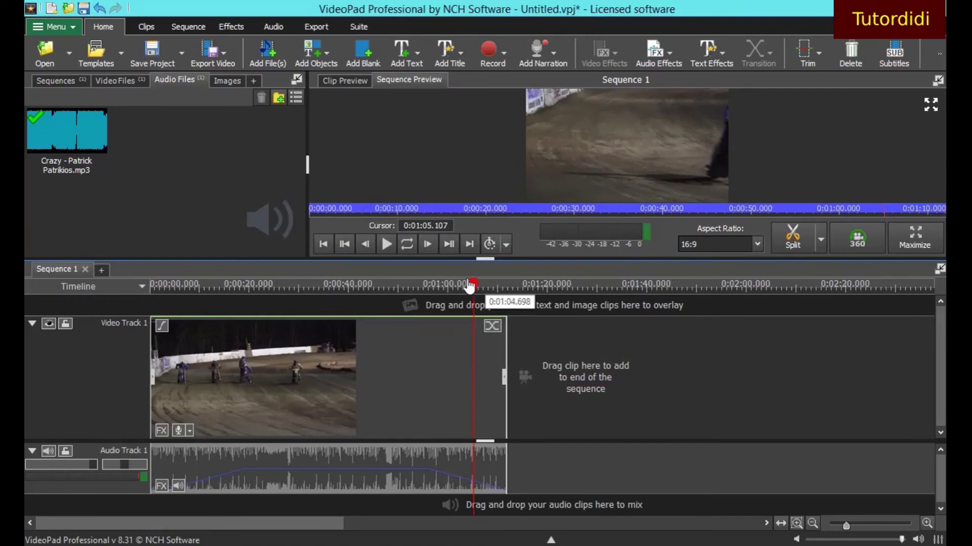
# Play the sequence from its beginning to check how the music fades in.
pyautogui.moveTo(469, 287); pyautogui.dragTo(150, 287)
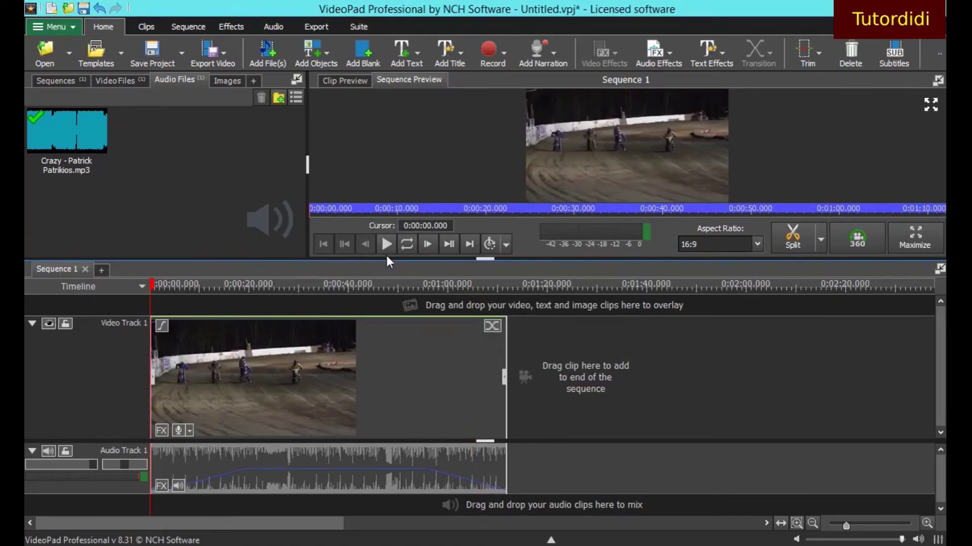
pyautogui.click(386, 248)
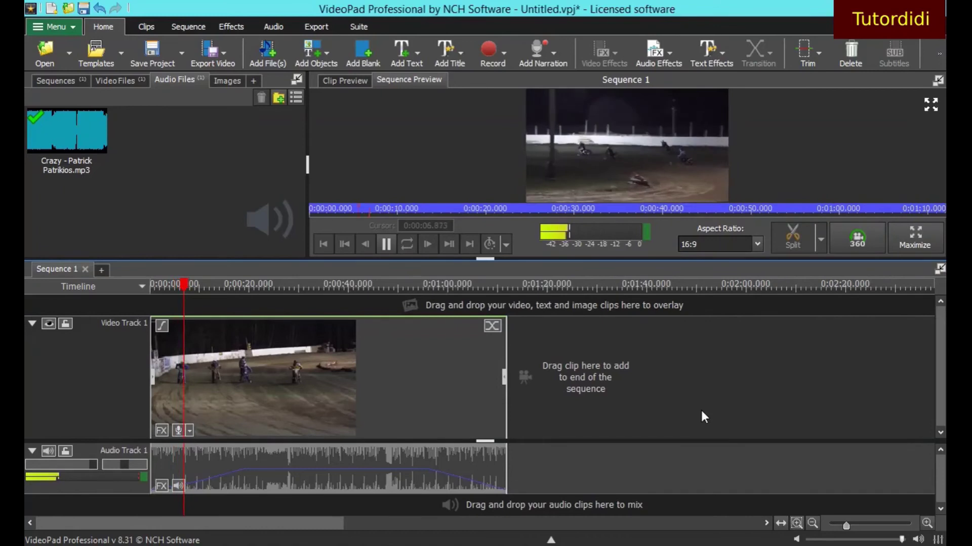
pyautogui.click(390, 248)
# Apply a 3-second fade in to the music, measured from the start of the clip, and play the sequence to check it.
pyautogui.rightClick(184, 470)
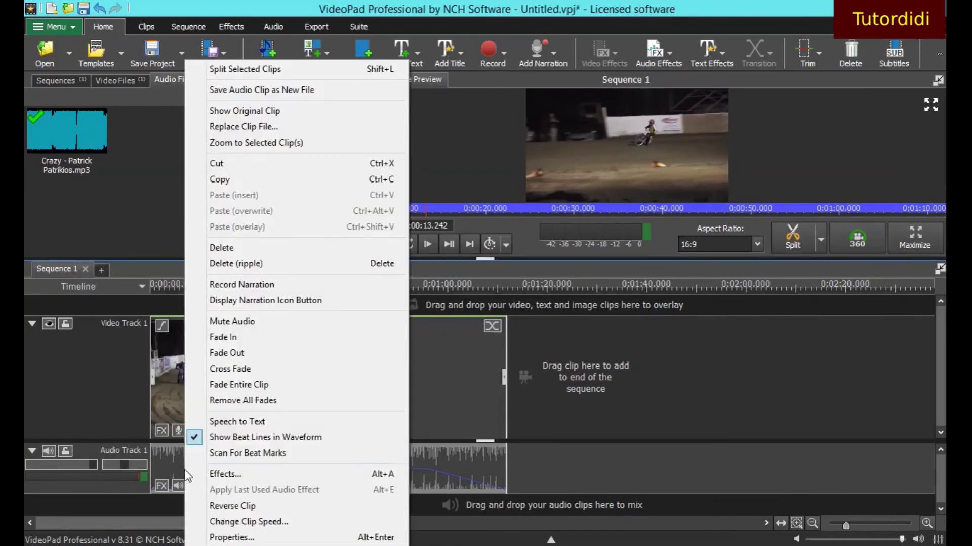
pyautogui.click(258, 341)
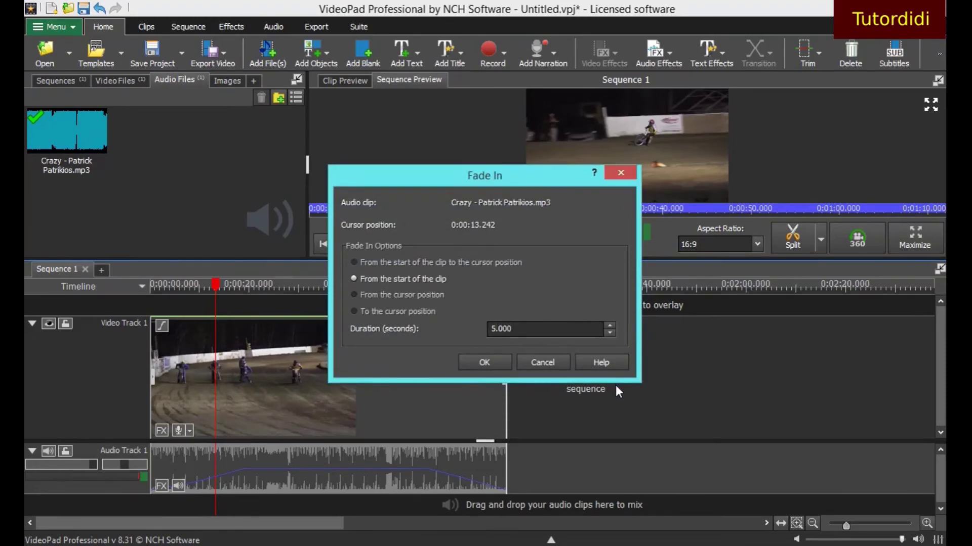
pyautogui.press('BackSpace')
pyautogui.write('3')
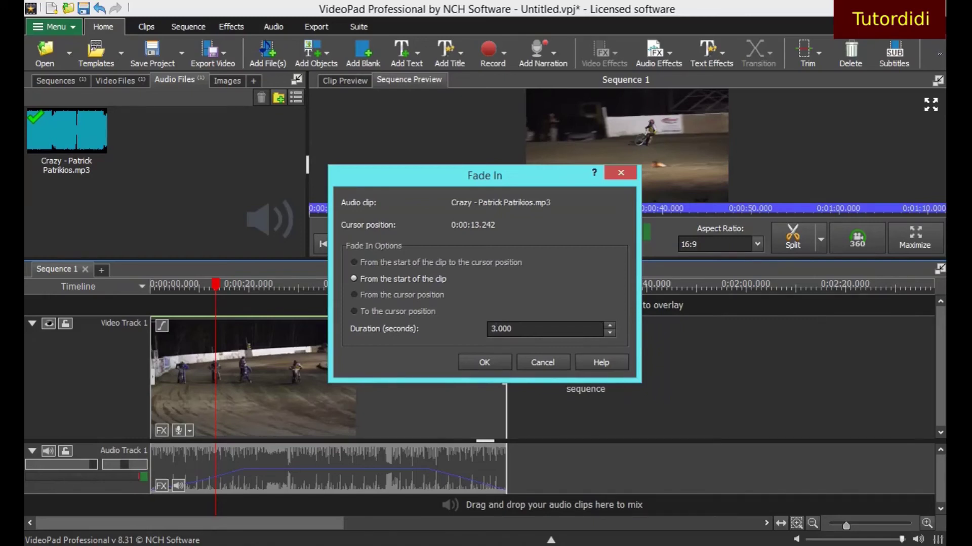
pyautogui.click(507, 363)
pyautogui.moveTo(212, 287); pyautogui.dragTo(173, 285)
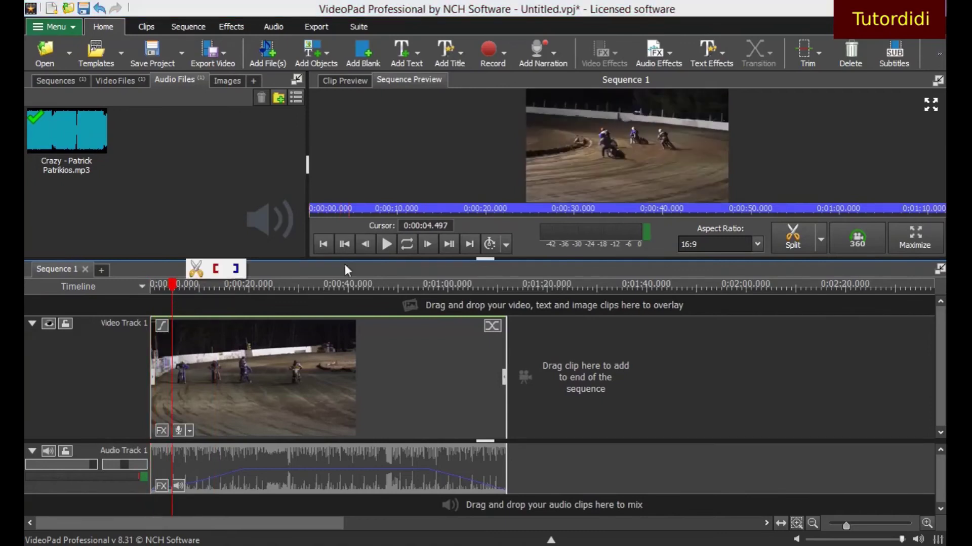
pyautogui.click(388, 245)
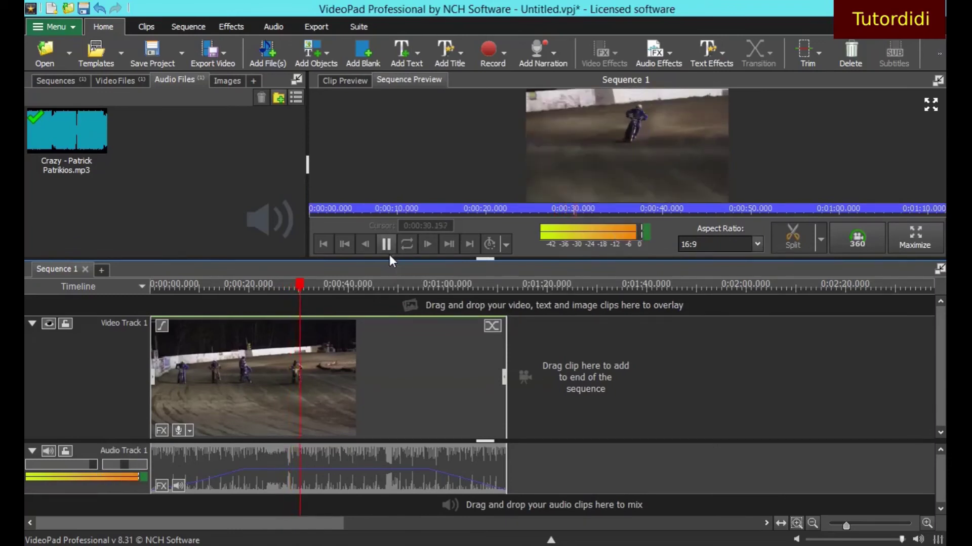
pyautogui.moveTo(398, 302)
pyautogui.mouseDown()
pyautogui.moveTo(427, 304)
pyautogui.moveTo(401, 303)
pyautogui.mouseUp()
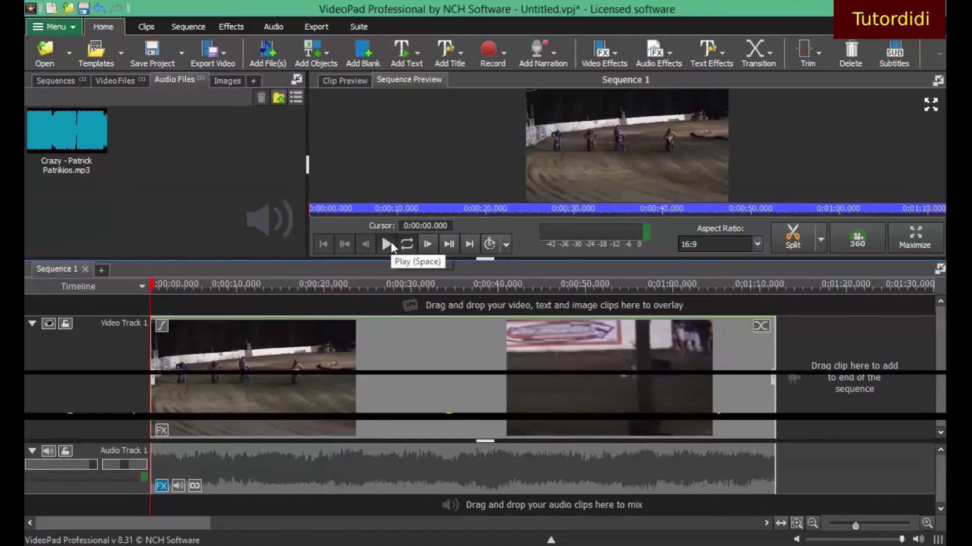
# Play the video with its original sound, and add the music file at the start of a new audio track below it.
pyautogui.click(387, 246)
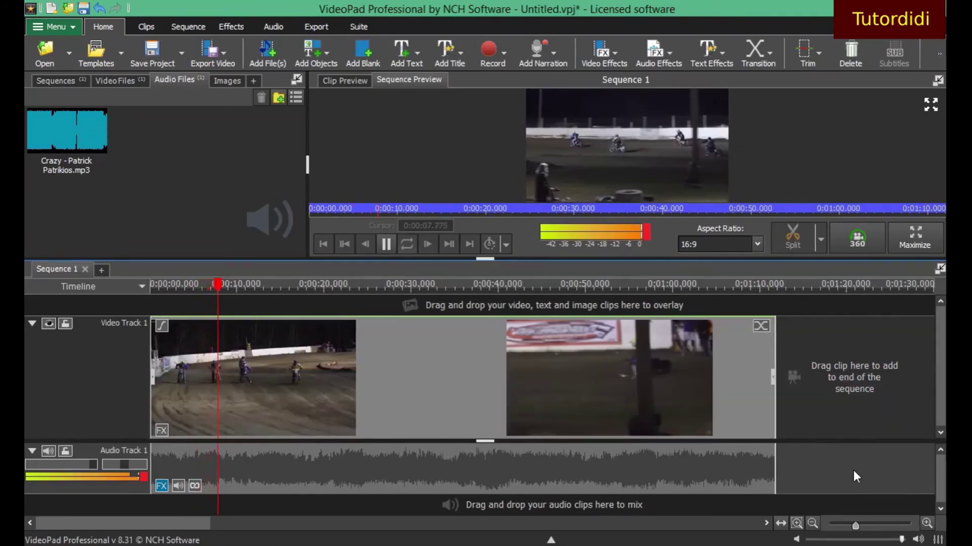
pyautogui.click(386, 245)
pyautogui.click(42, 152)
pyautogui.moveTo(44, 147); pyautogui.dragTo(187, 507)
pyautogui.moveTo(257, 489); pyautogui.dragTo(229, 482)
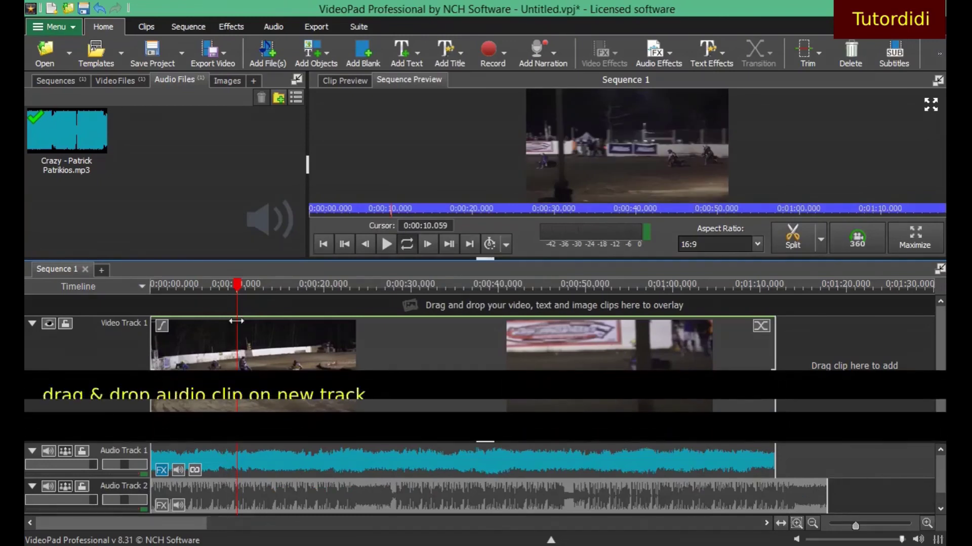
# Play the sequence from its beginning to hear the original sound and the music together.
pyautogui.moveTo(236, 285); pyautogui.dragTo(138, 287)
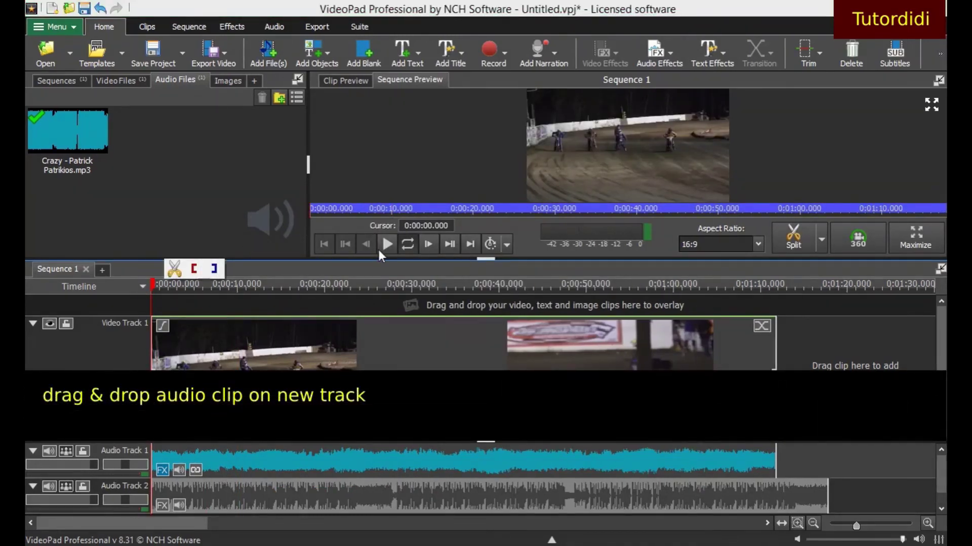
pyautogui.click(385, 251)
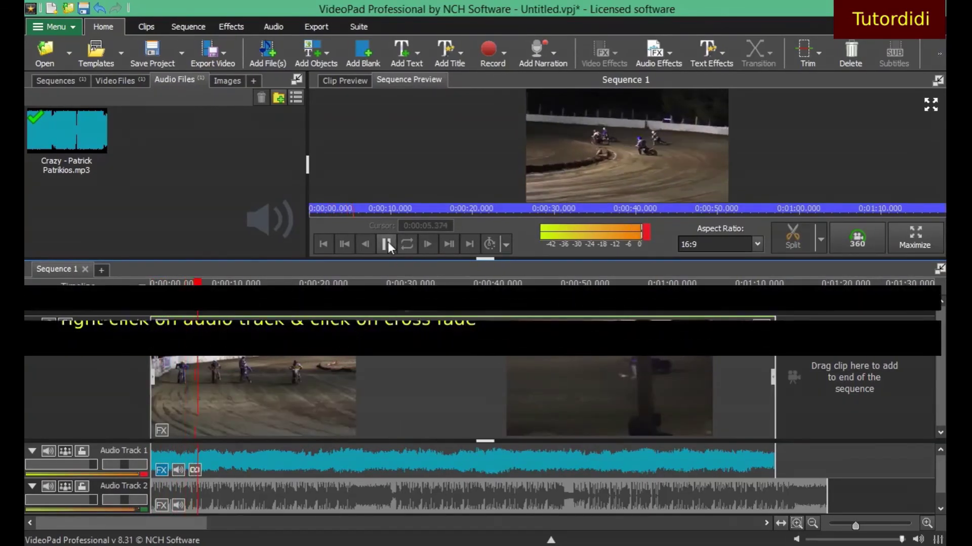
pyautogui.click(388, 245)
# Cross fade the original sound with the music for 10 seconds from the cursor position at 0:00:06.791, and play the transition to check it.
pyautogui.rightClick(203, 493)
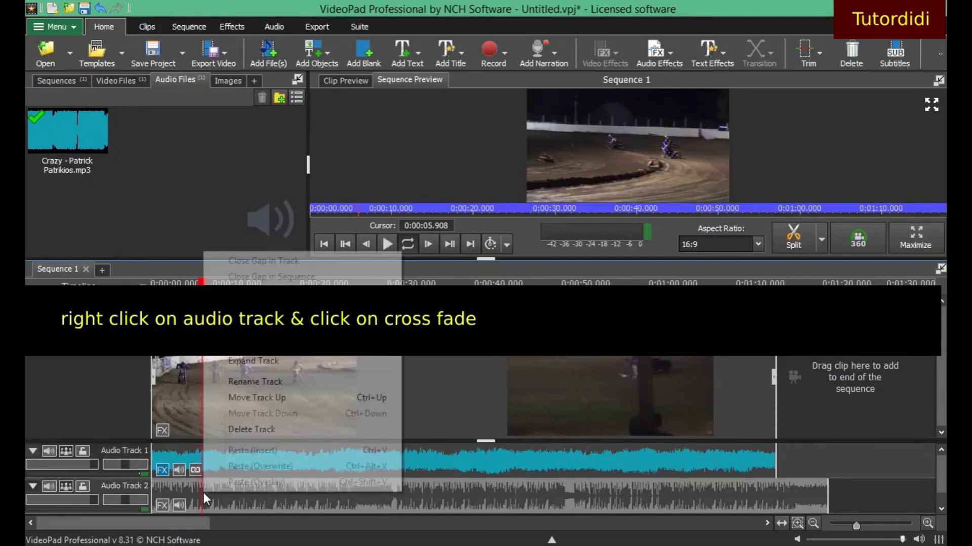
pyautogui.rightClick(227, 493)
pyautogui.click(294, 369)
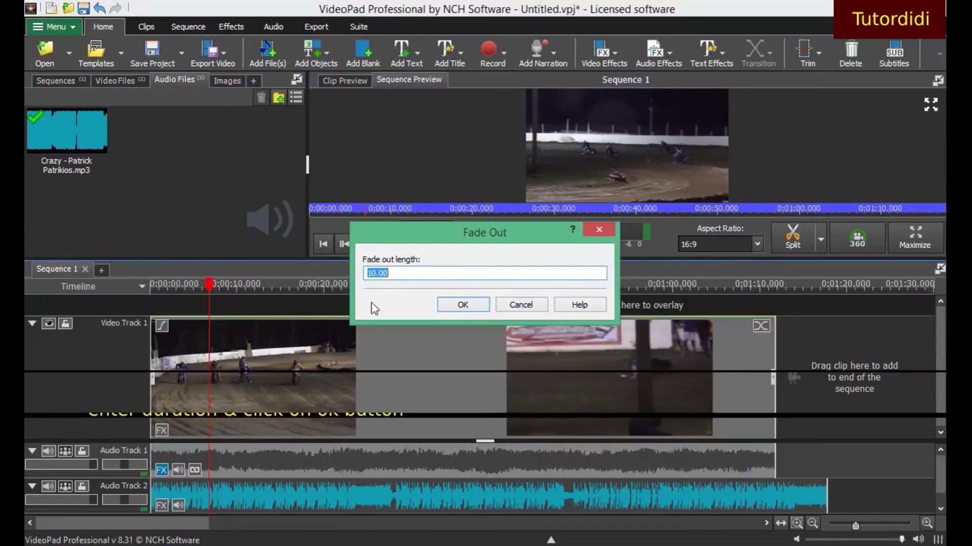
pyautogui.click(369, 274)
pyautogui.press('Right')
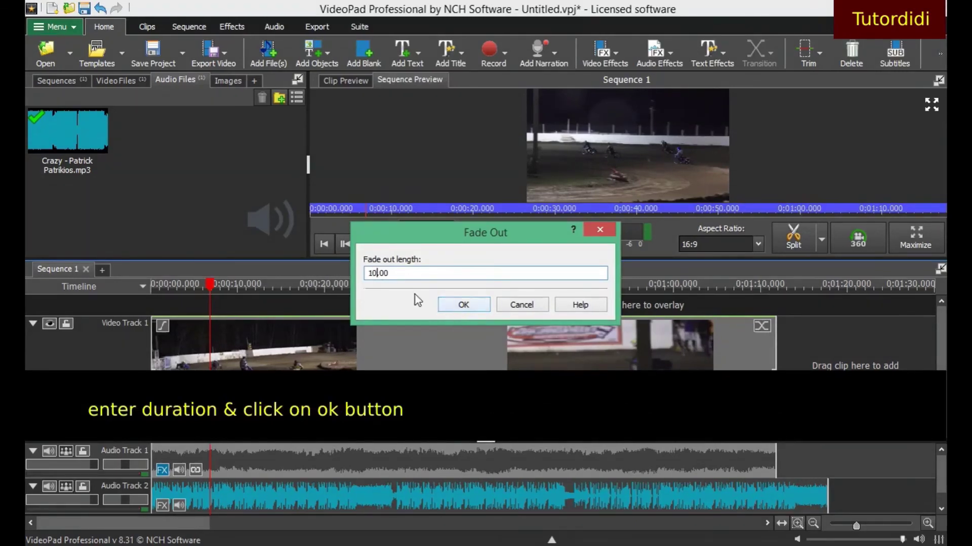
pyautogui.press('BackSpace')
pyautogui.press('BackSpace')
pyautogui.press('Delete')
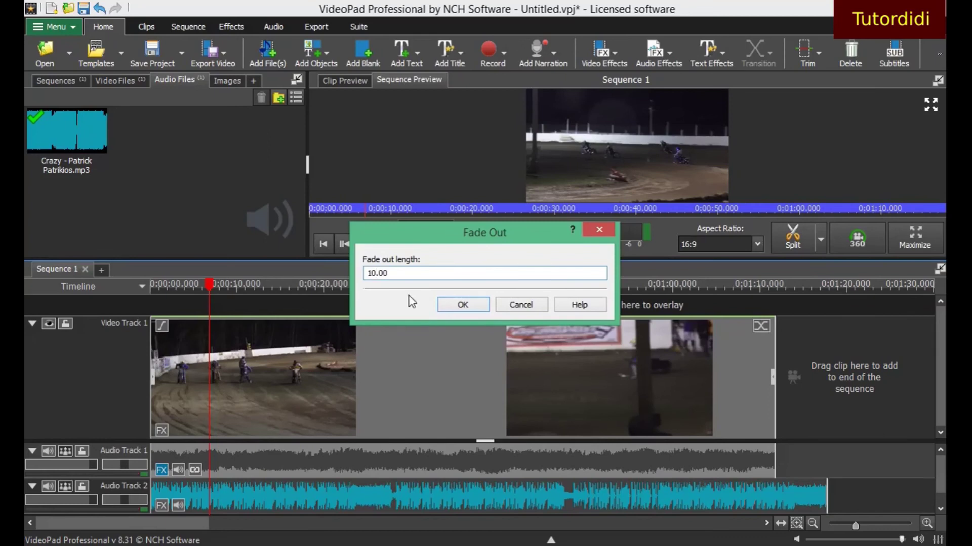
pyautogui.click(472, 307)
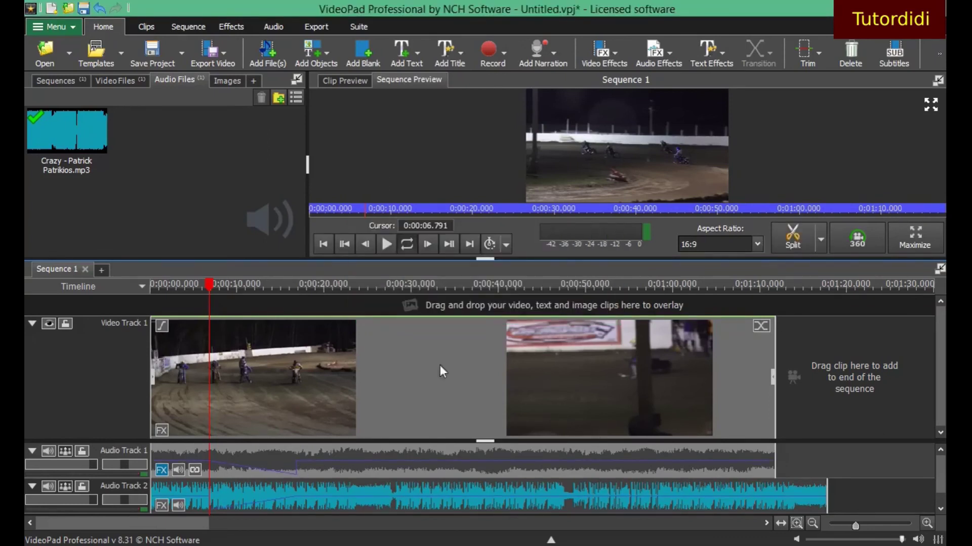
pyautogui.click(386, 245)
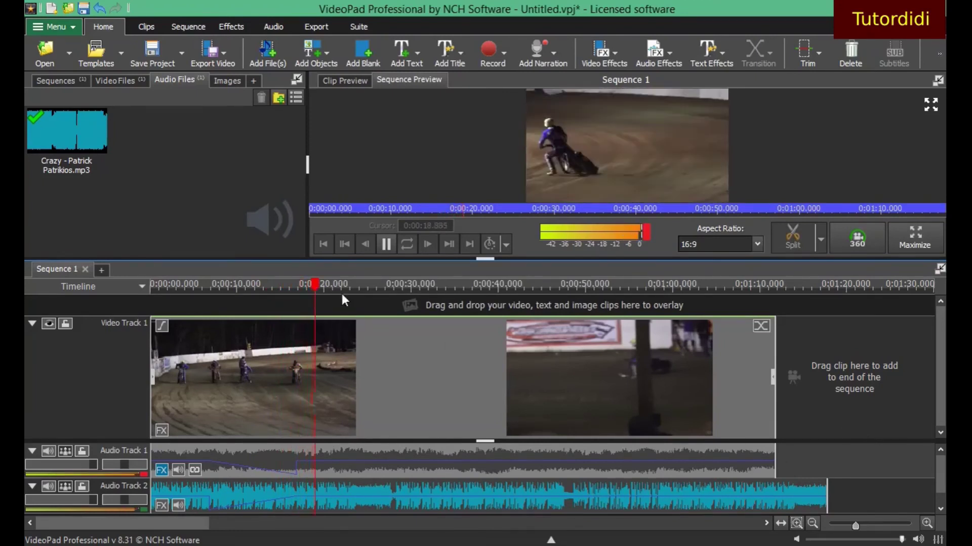
pyautogui.click(390, 244)
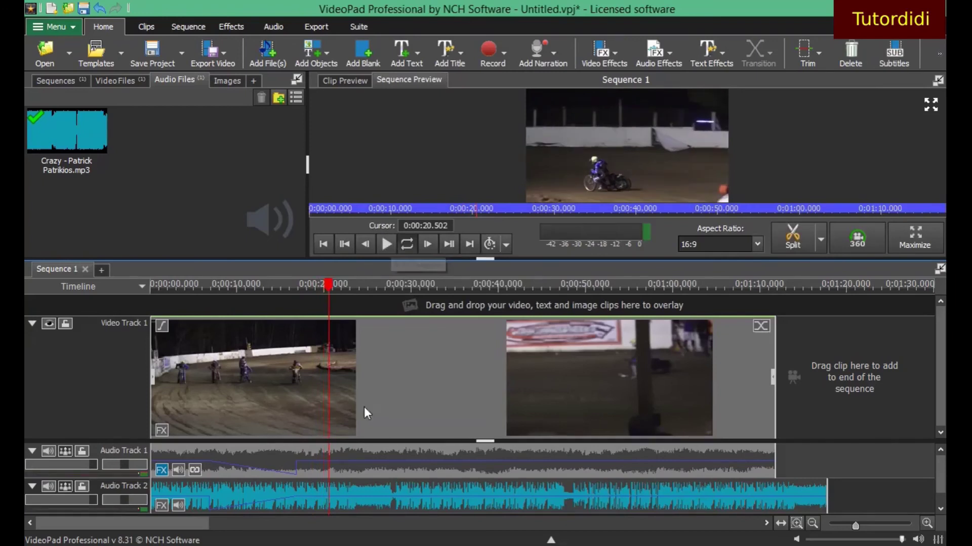
# Add another 10-second cross fade between the two audio tracks at the cursor position 0:00:20.502, and play it.
pyautogui.rightClick(335, 456)
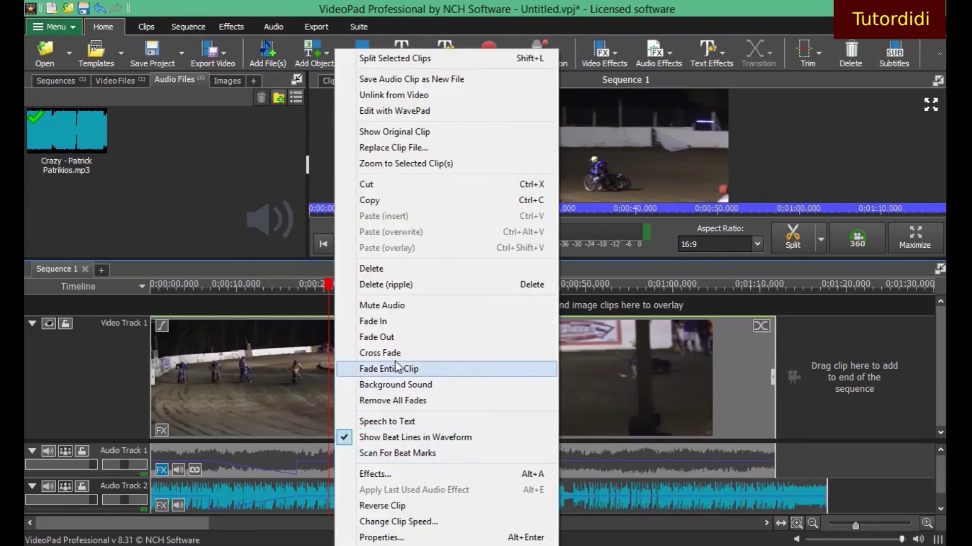
pyautogui.click(400, 354)
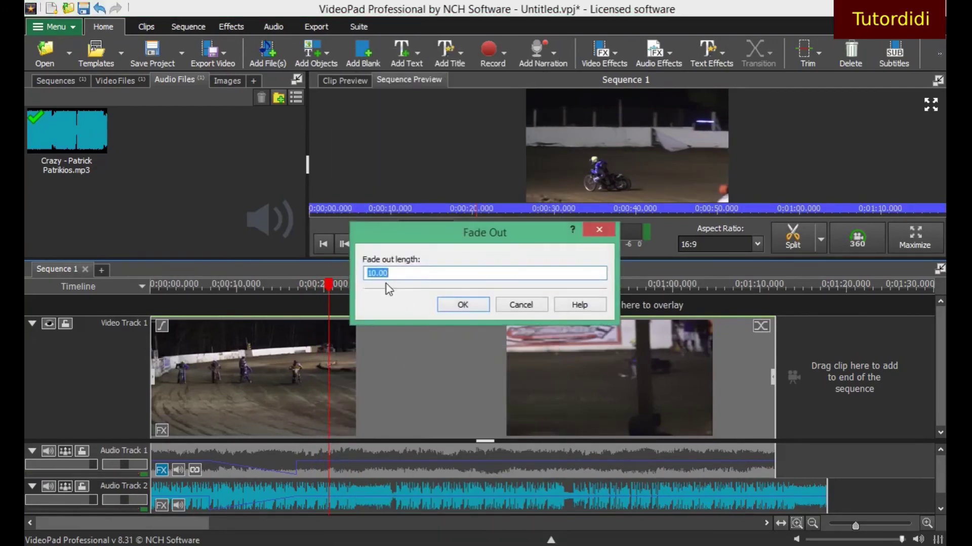
pyautogui.click(454, 306)
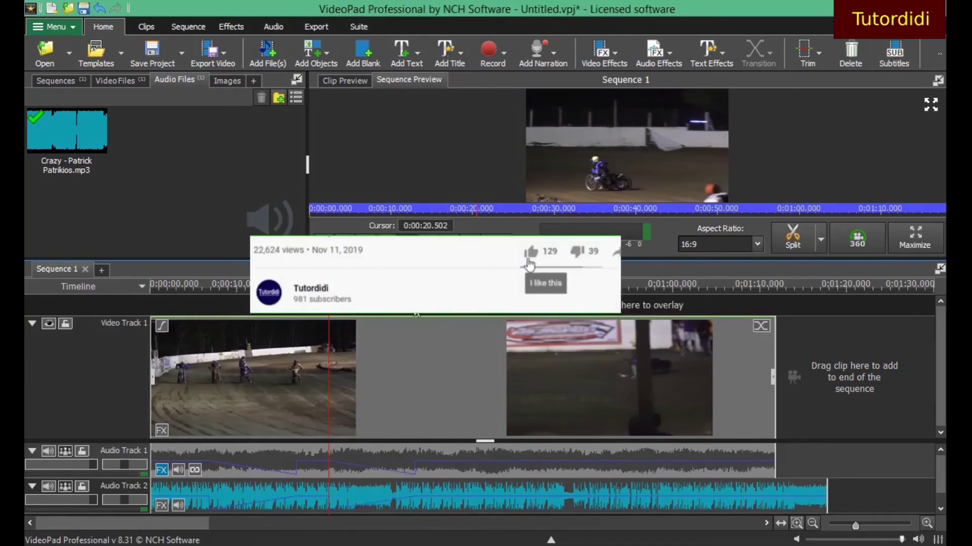
pyautogui.press('space')
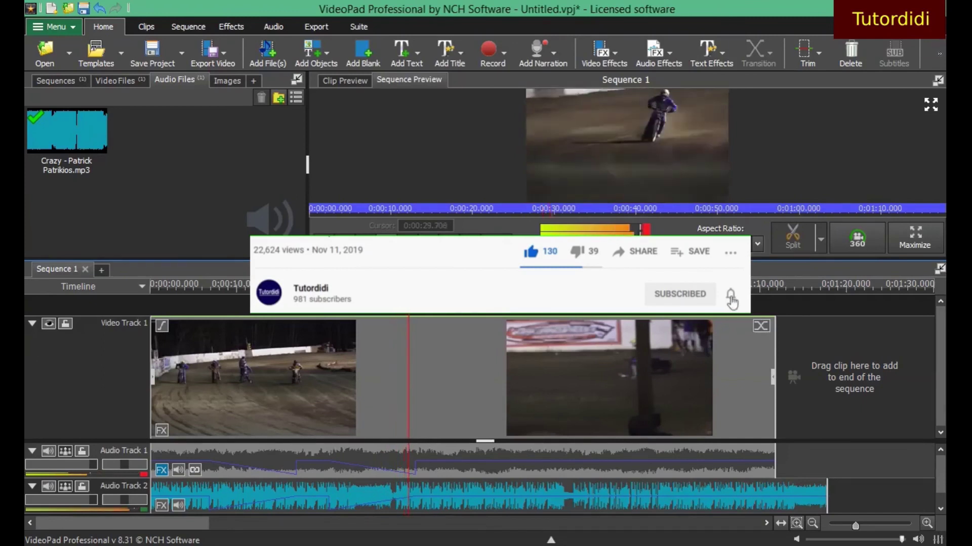
# Add a 10-second cross fade between the music and the original sound at the cursor position 0:00:31.007, and play the transition.
pyautogui.press('space')
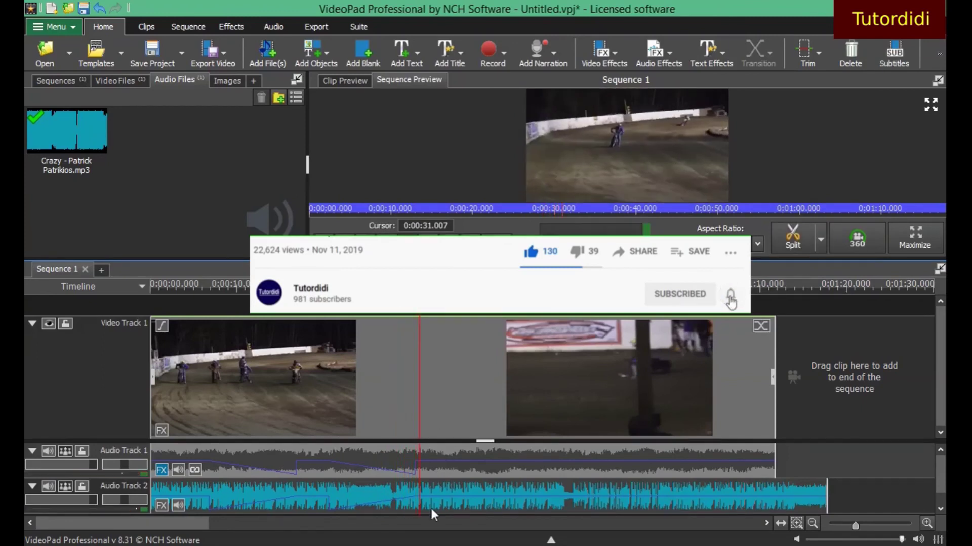
pyautogui.click(436, 493)
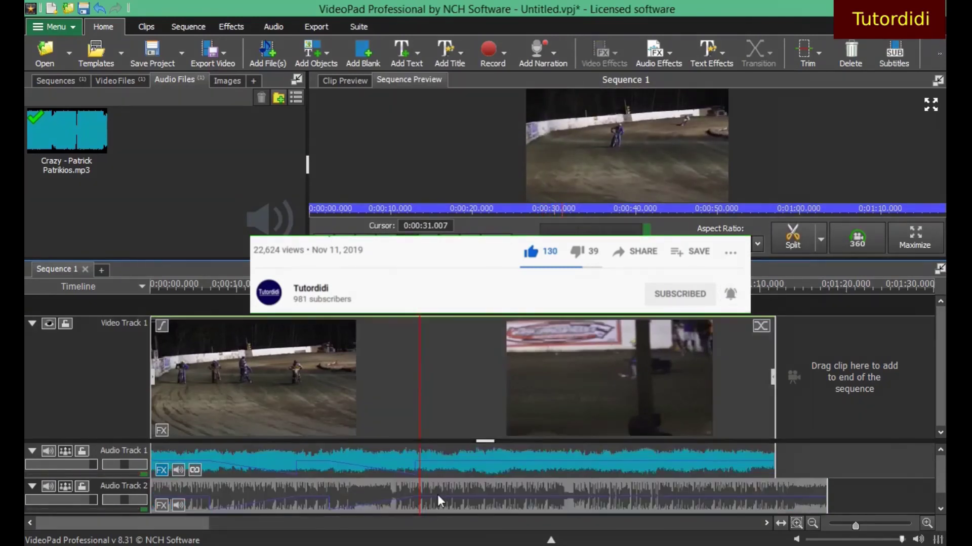
pyautogui.rightClick(424, 495)
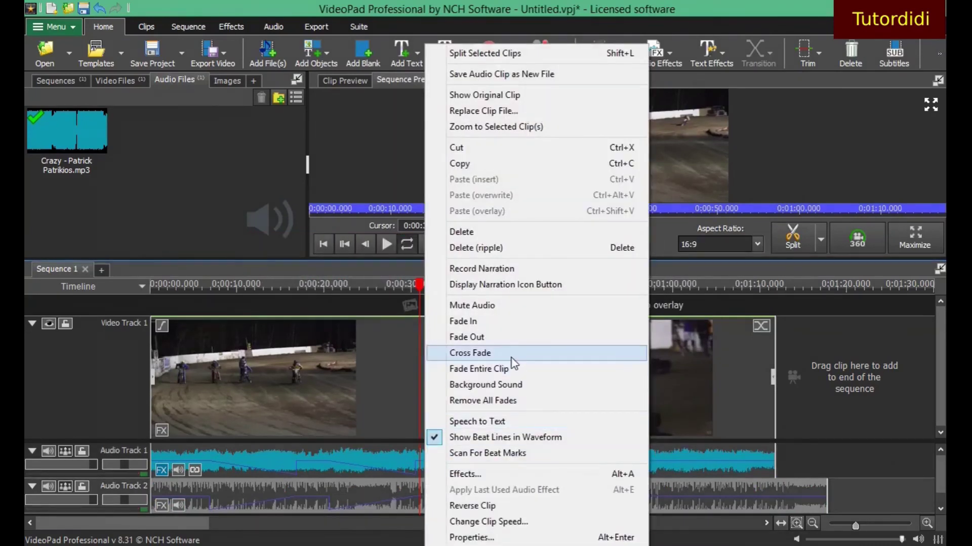
pyautogui.click(467, 337)
pyautogui.click(448, 306)
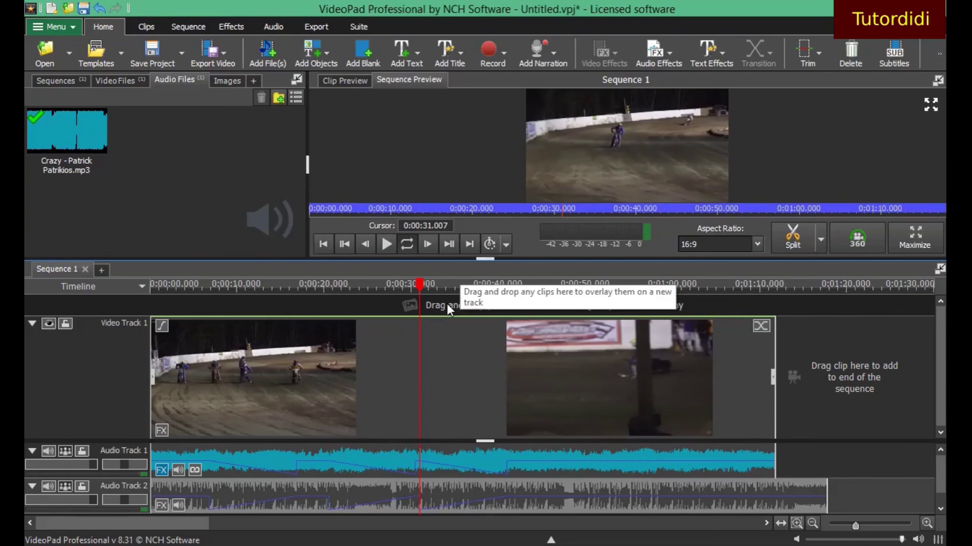
pyautogui.click(388, 246)
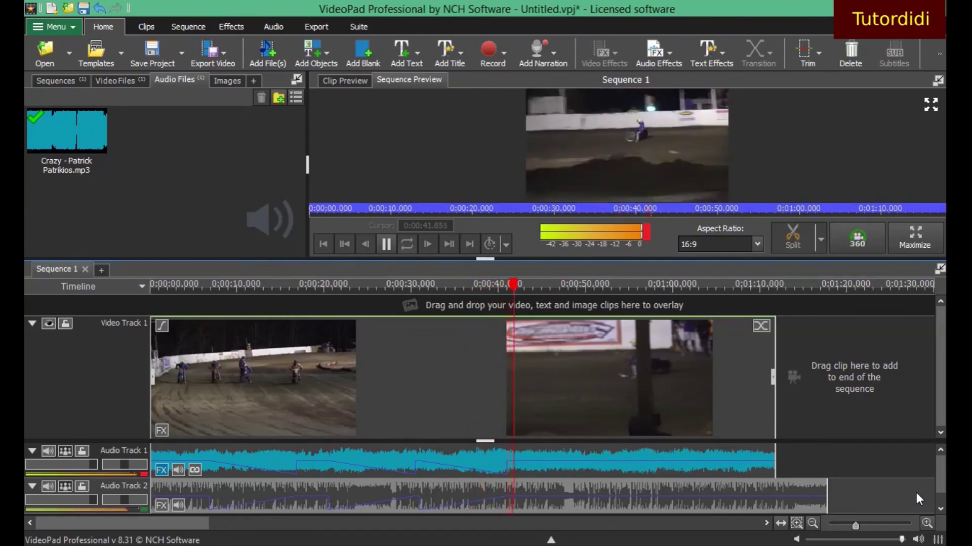
pyautogui.click(385, 245)
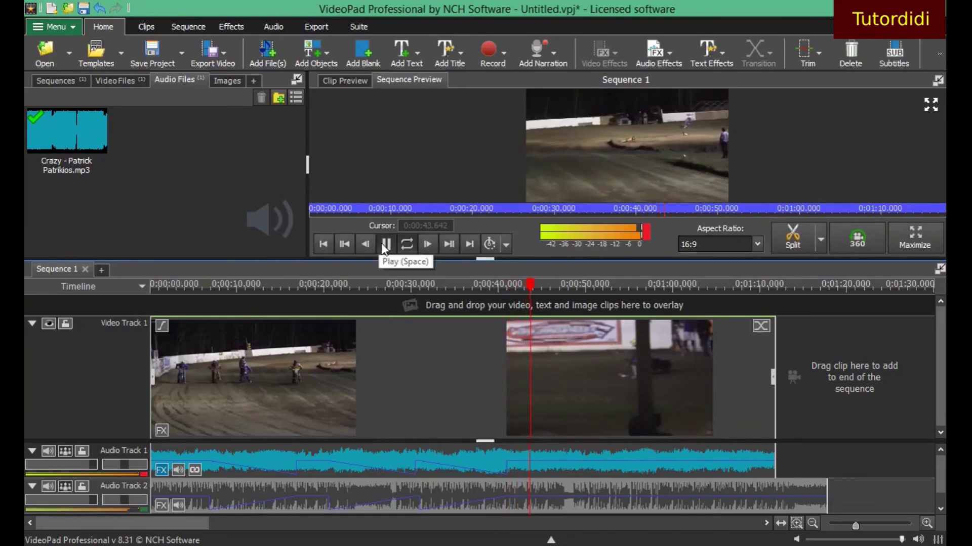
# Fade out the original sound on Audio Track 1 over 20 seconds from the cursor position 0:00:43.755, and play the result.
pyautogui.rightClick(524, 457)
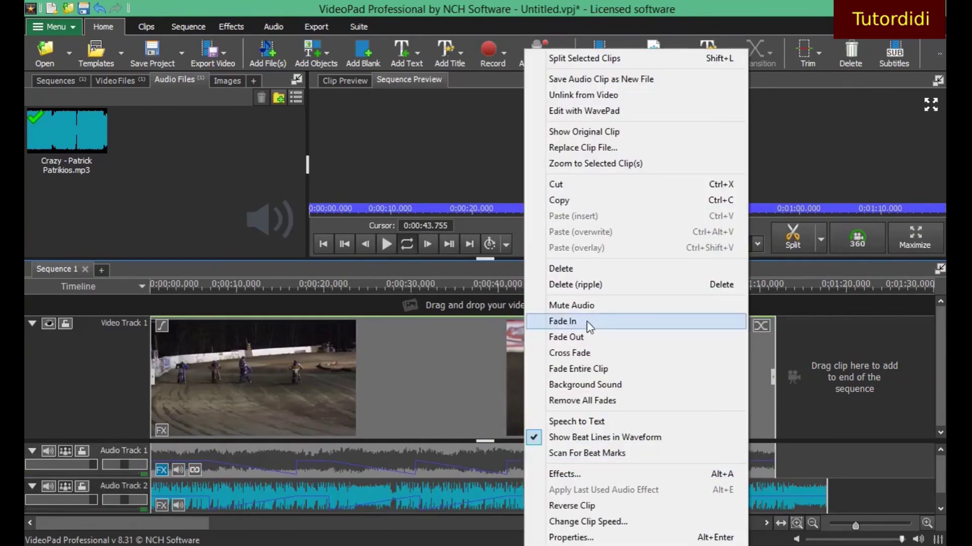
pyautogui.click(577, 337)
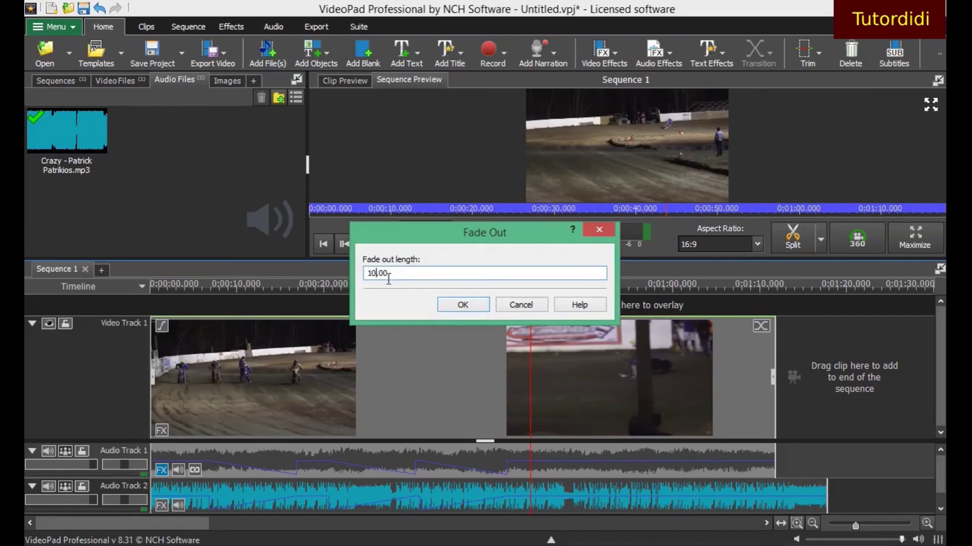
pyautogui.press('BackSpace')
pyautogui.press('BackSpace')
pyautogui.write('2')
pyautogui.click(462, 305)
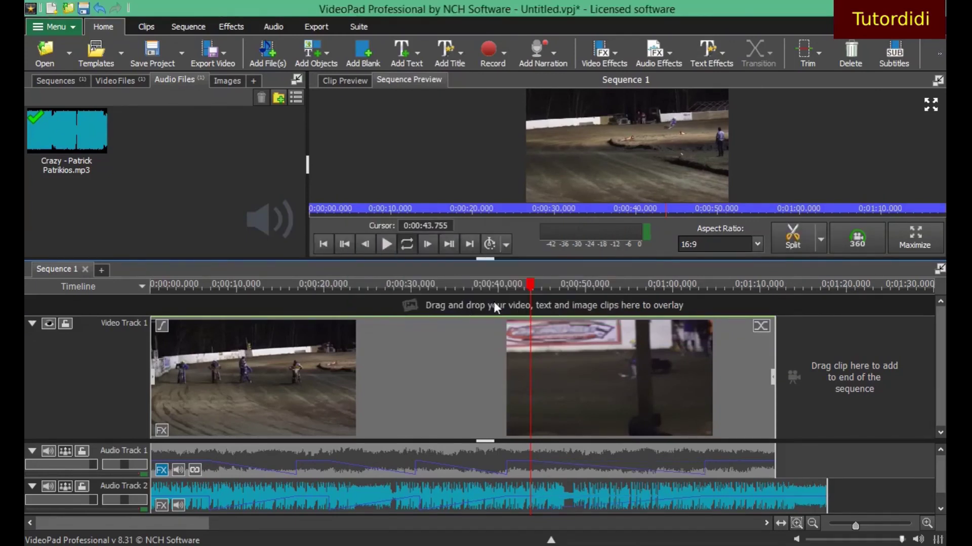
pyautogui.click(390, 247)
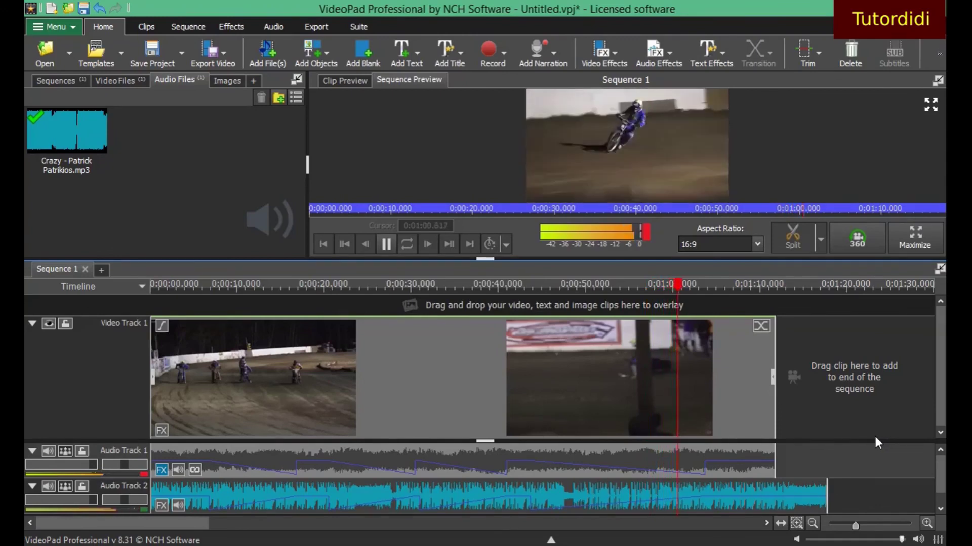
pyautogui.click(385, 247)
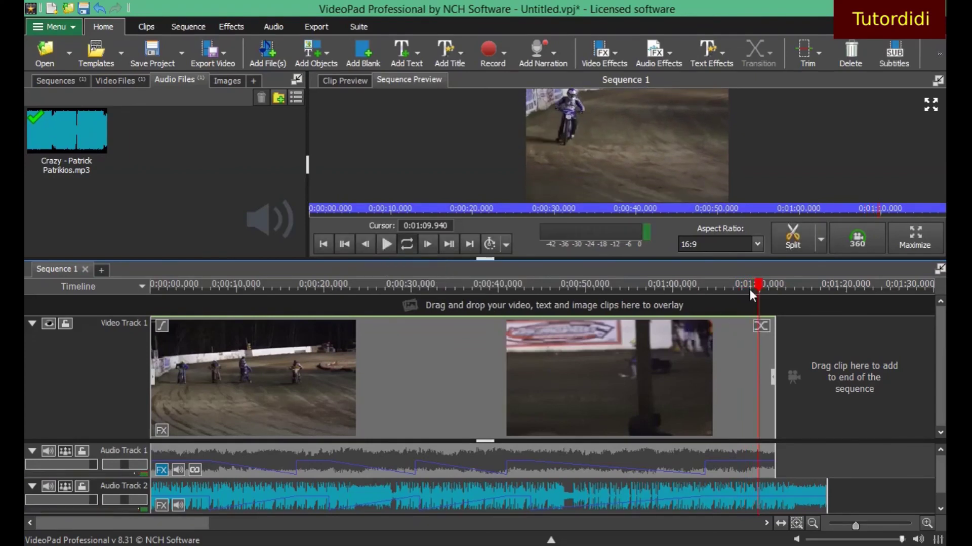
# Play the sequence from its beginning to check all the audio fades.
pyautogui.moveTo(760, 287); pyautogui.dragTo(153, 286)
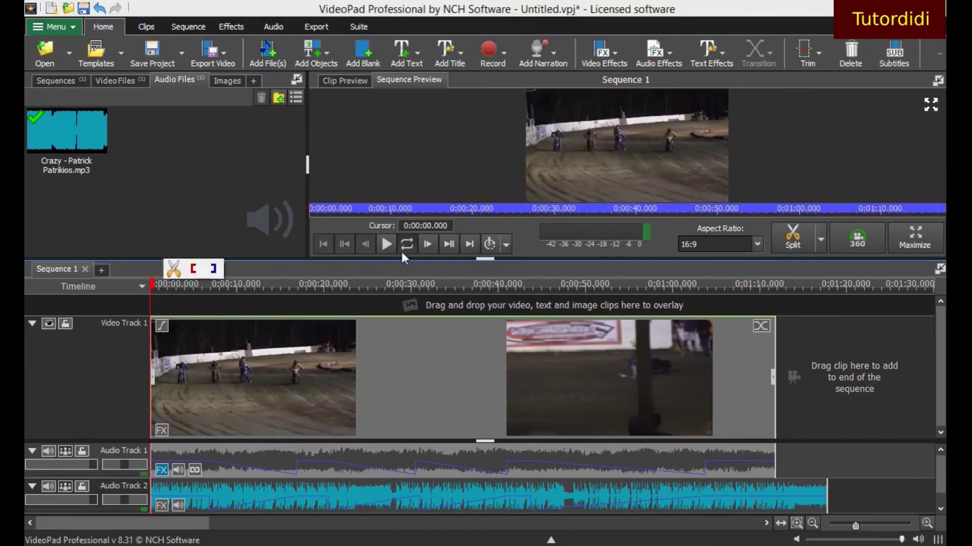
pyautogui.click(386, 244)
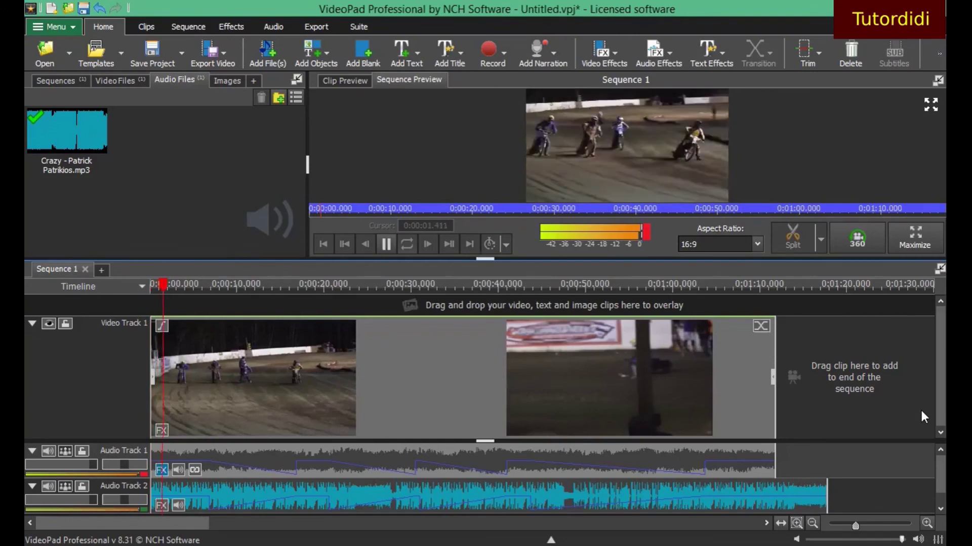